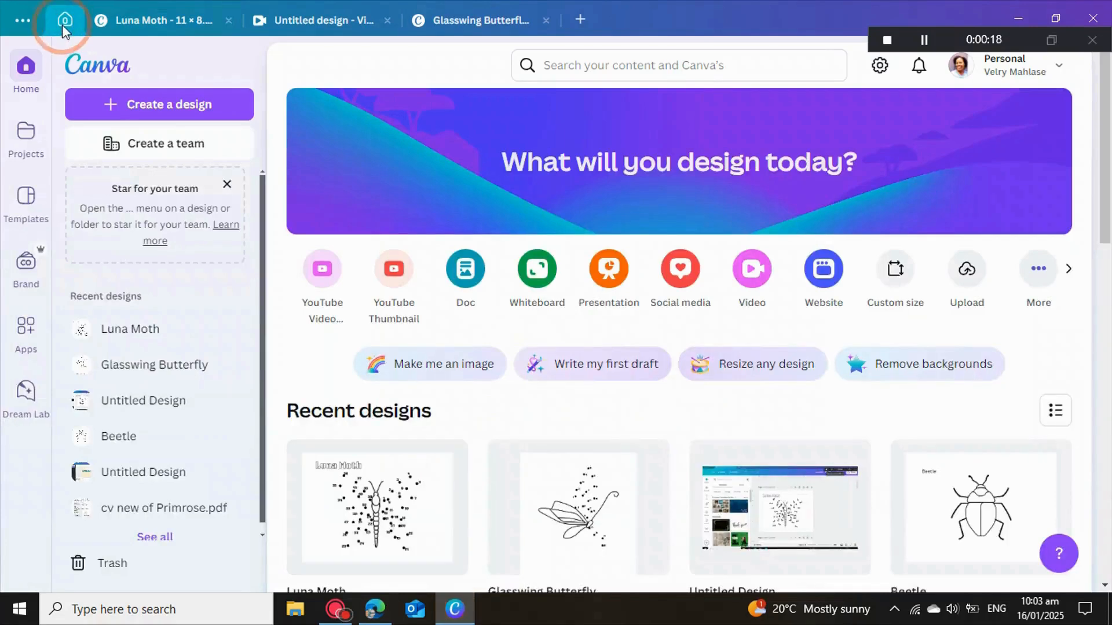
Step: Create a new custom-size design 8.5 in wide and 11 in high
{"action": "left_click", "coordinate": [174, 118]}
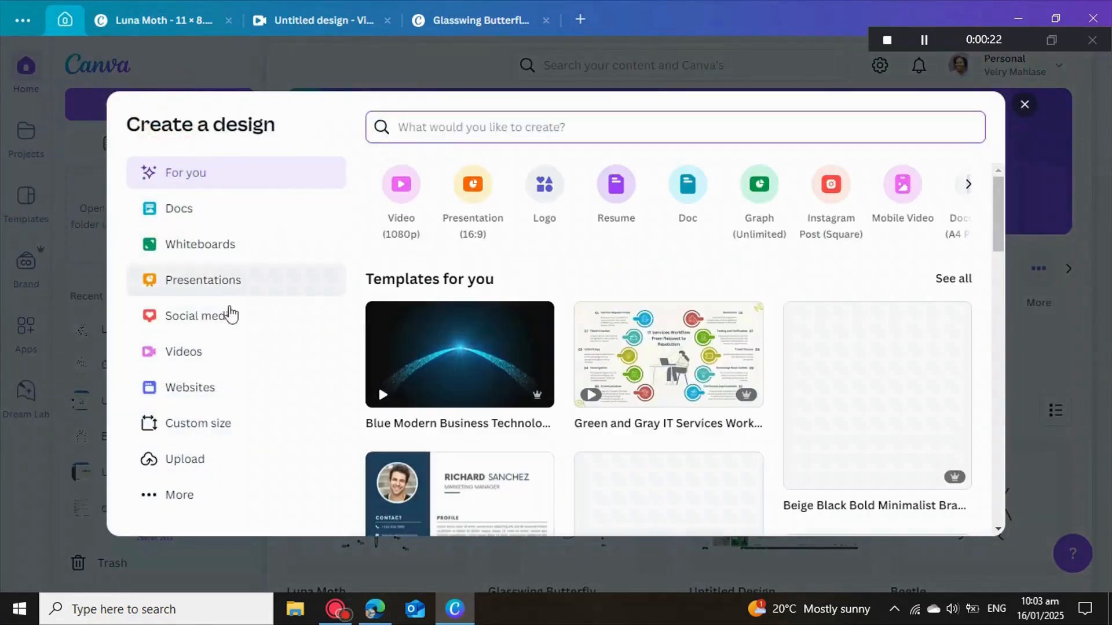
{"action": "left_click", "coordinate": [212, 426]}
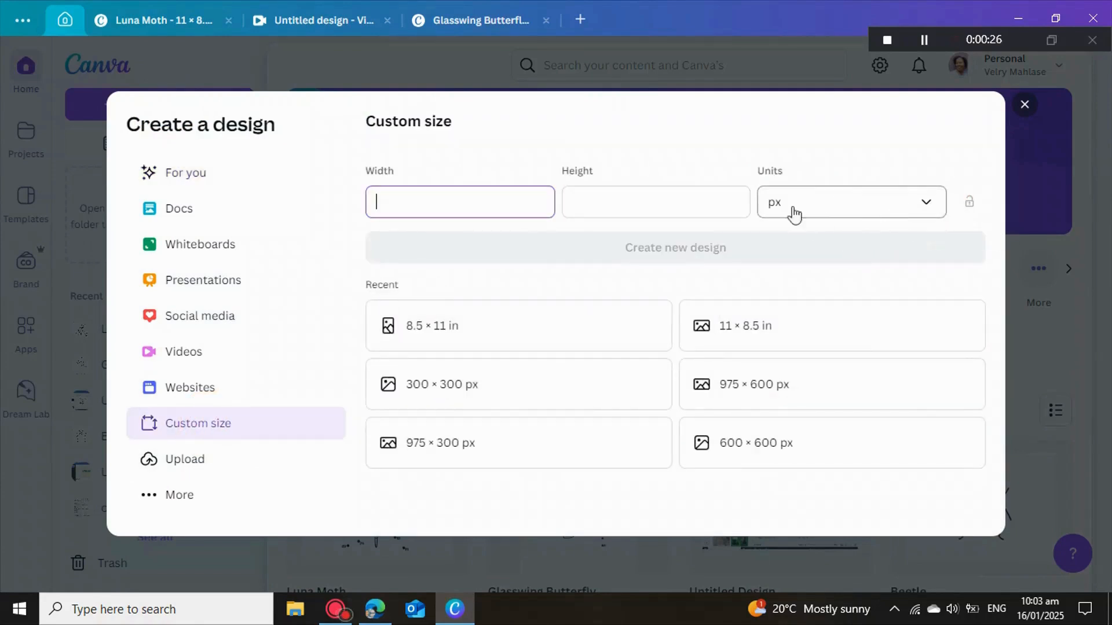
{"action": "left_click", "coordinate": [933, 213]}
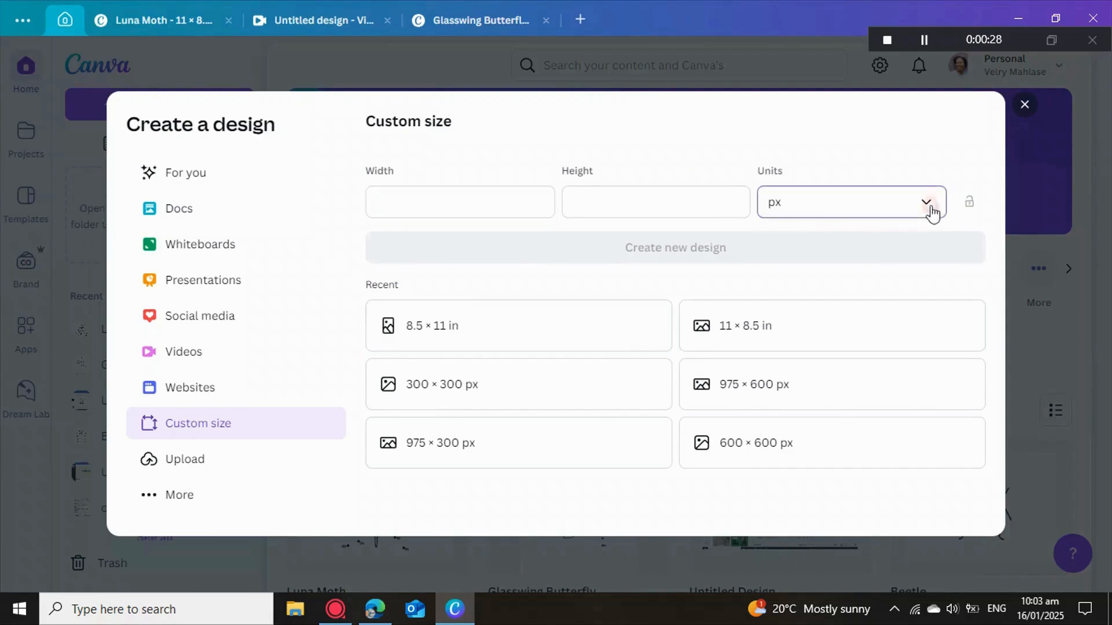
{"action": "left_click", "coordinate": [811, 290]}
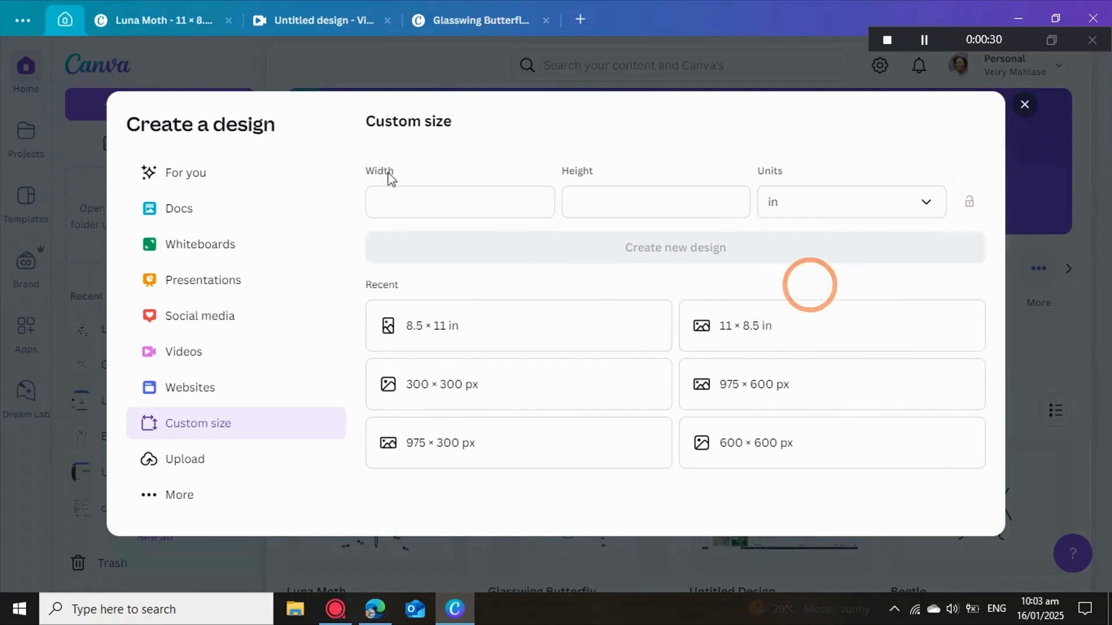
{"action": "left_click", "coordinate": [407, 201]}
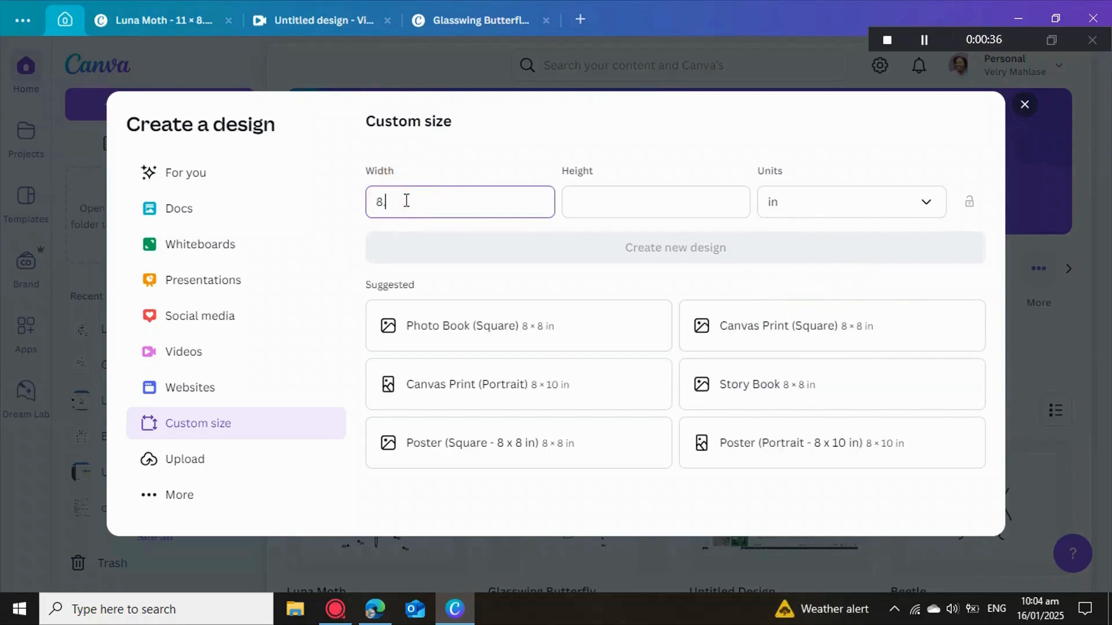
{"action": "type", "text": "8.5"}
{"action": "left_click", "coordinate": [632, 212]}
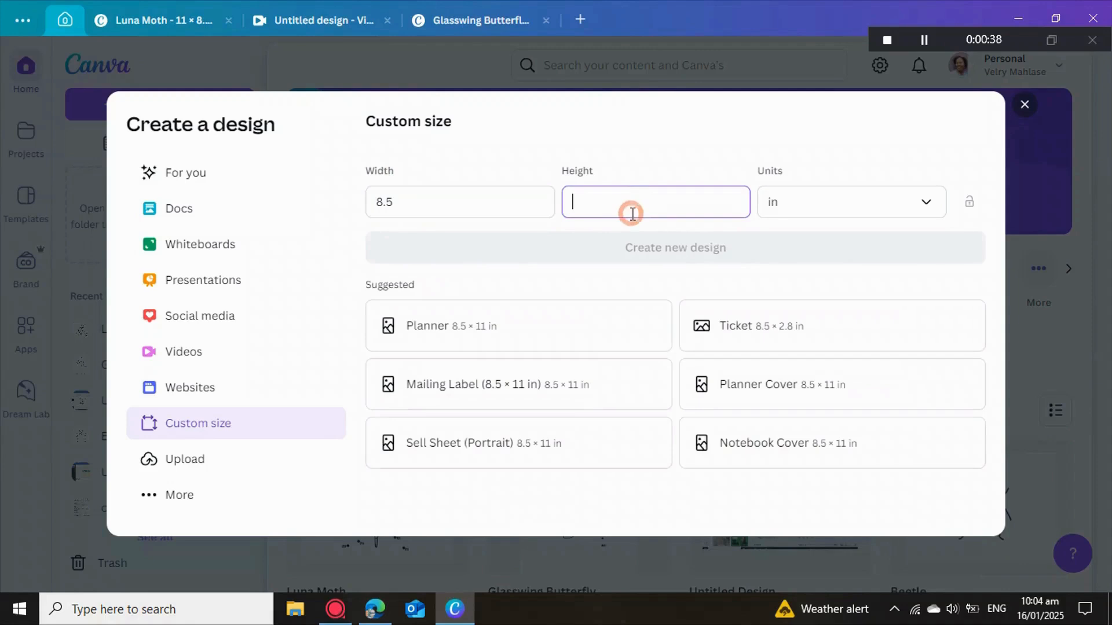
{"action": "type", "text": "11"}
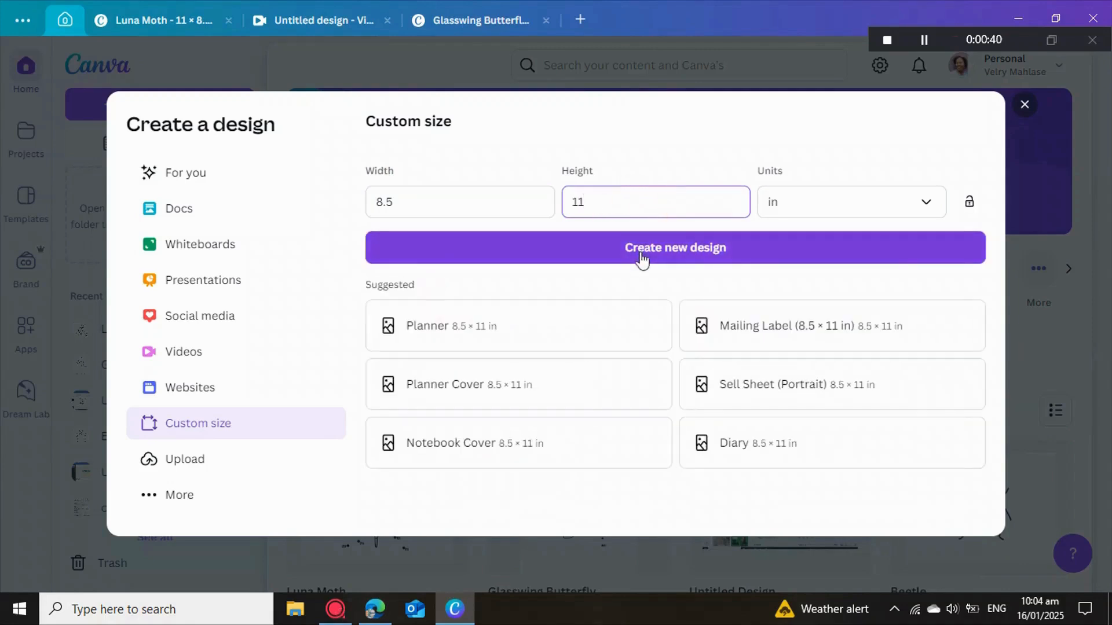
{"action": "left_click", "coordinate": [641, 255]}
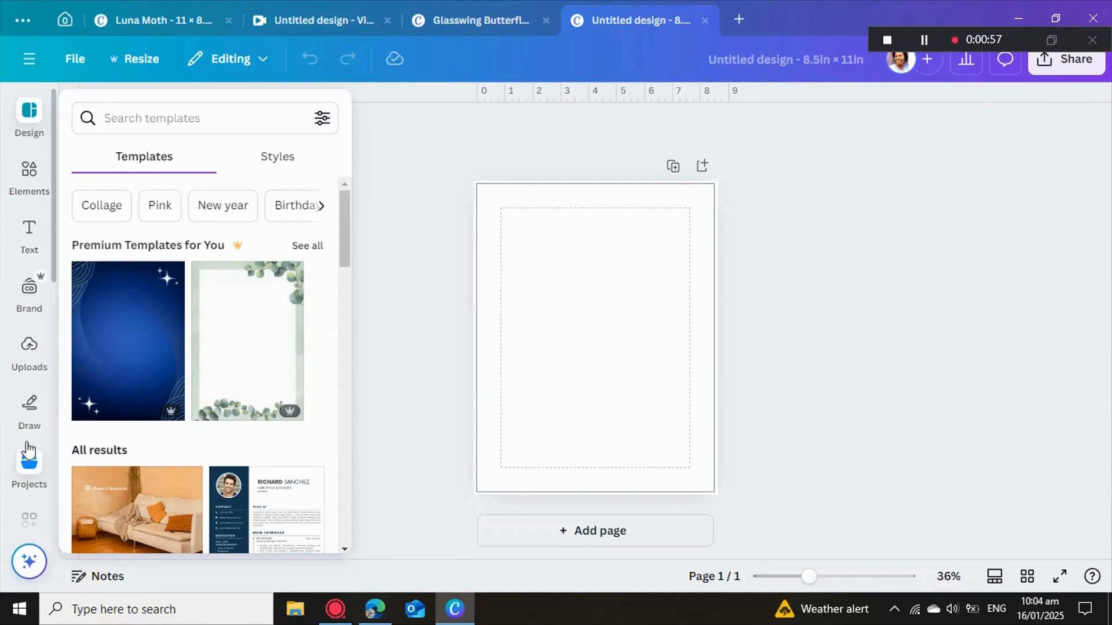
Step: Open Magic Media and enter "butter fly" as the description of what to create
{"action": "scroll", "coordinate": [26, 448], "scroll_direction": "down", "scroll_amount": 4}
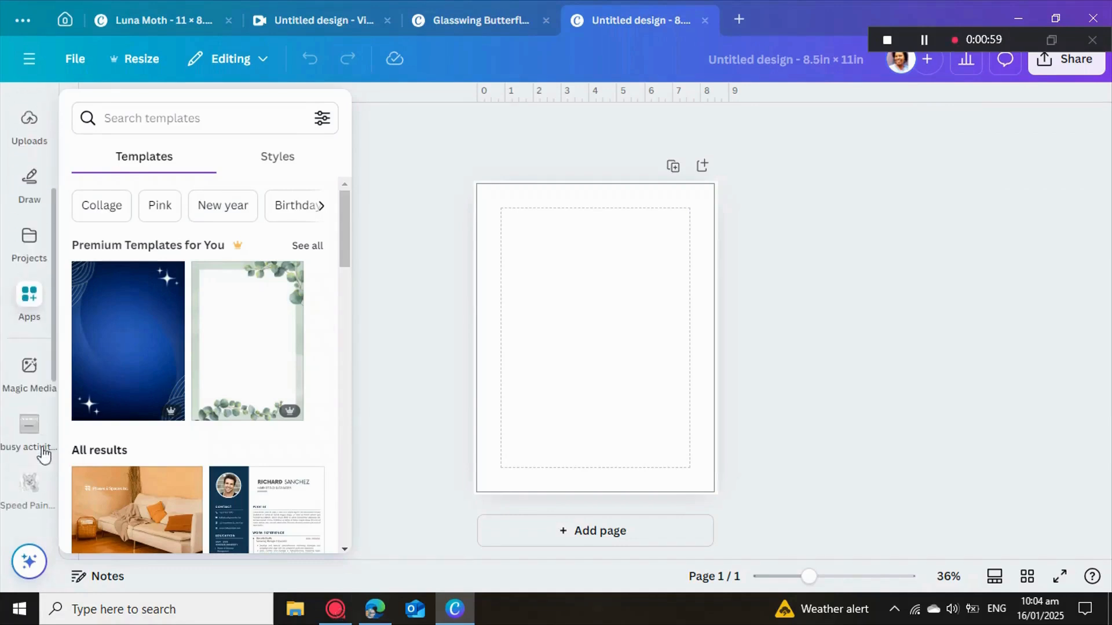
{"action": "scroll", "coordinate": [35, 429], "scroll_direction": "down", "scroll_amount": 1}
{"action": "left_click", "coordinate": [23, 372]}
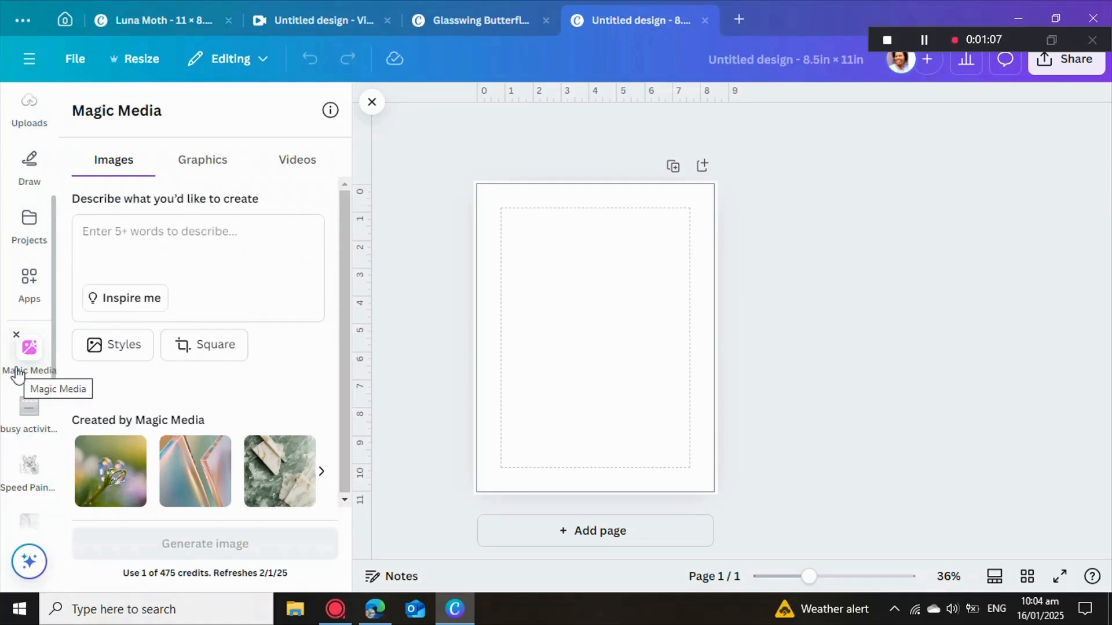
{"action": "left_click", "coordinate": [97, 234]}
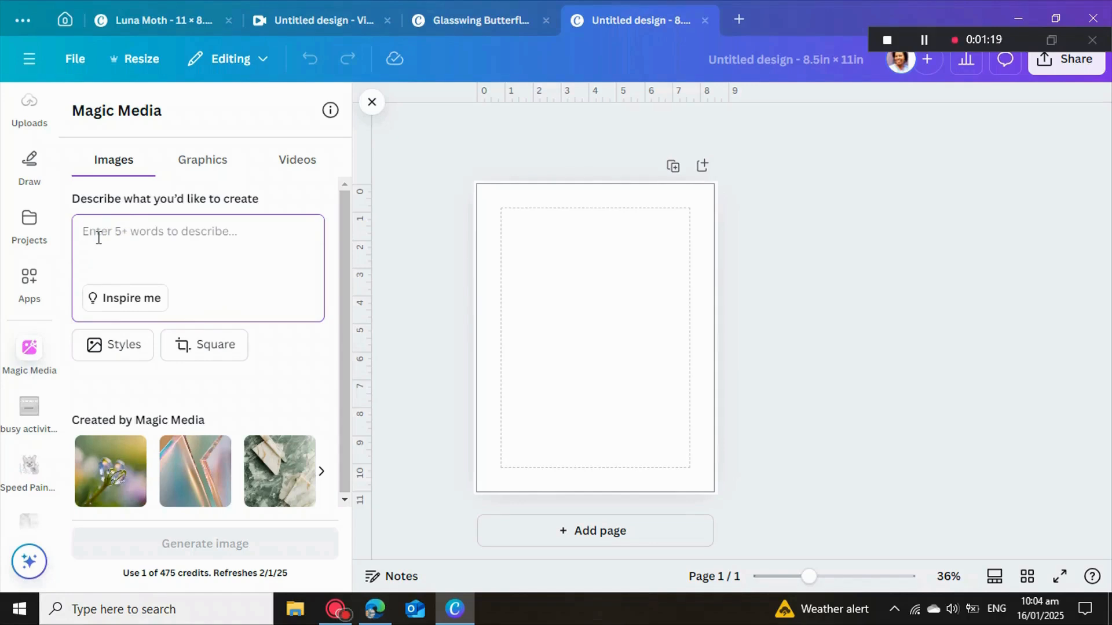
{"action": "type", "text": "bu"}
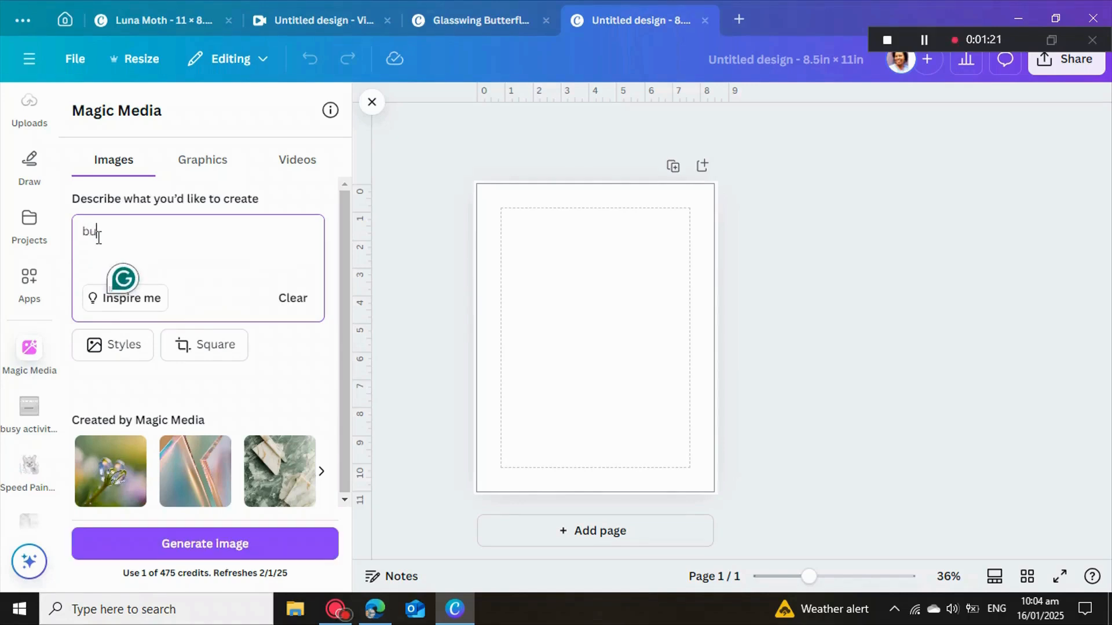
{"action": "type", "text": "tter fly"}
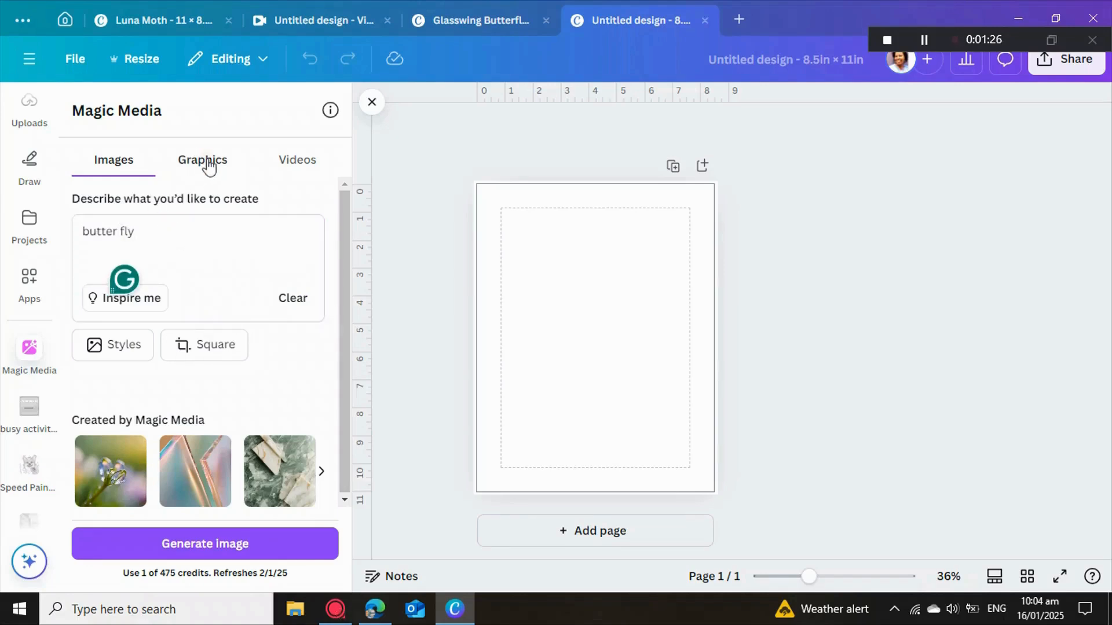
Step: Generate graphics from the butterfly description in the Monoline style
{"action": "left_click", "coordinate": [202, 162]}
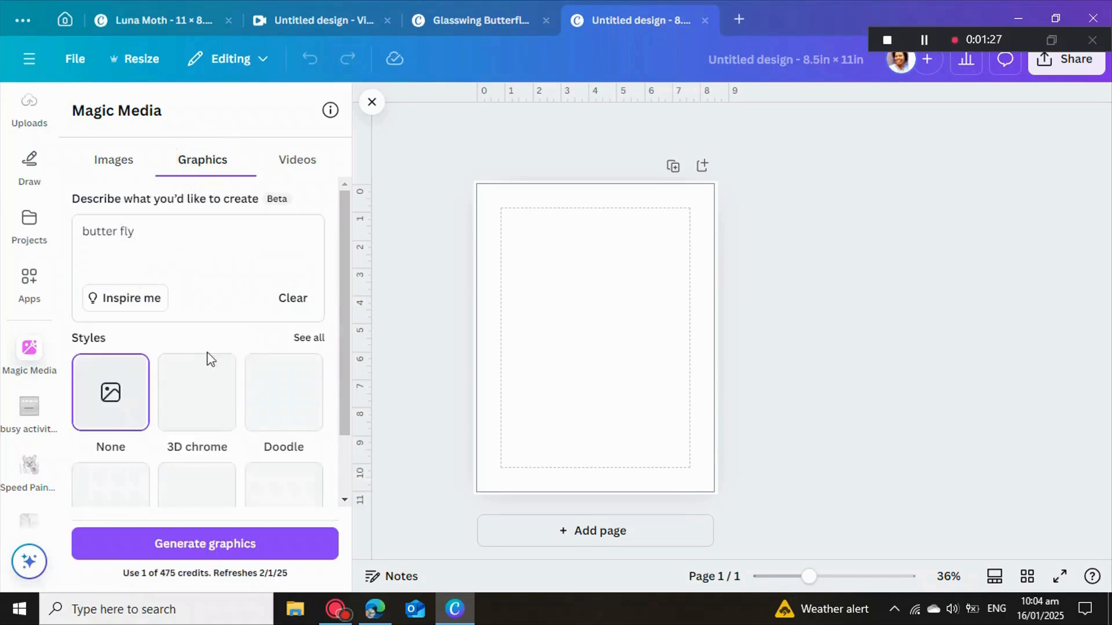
{"action": "scroll", "coordinate": [207, 358], "scroll_direction": "down", "scroll_amount": 1}
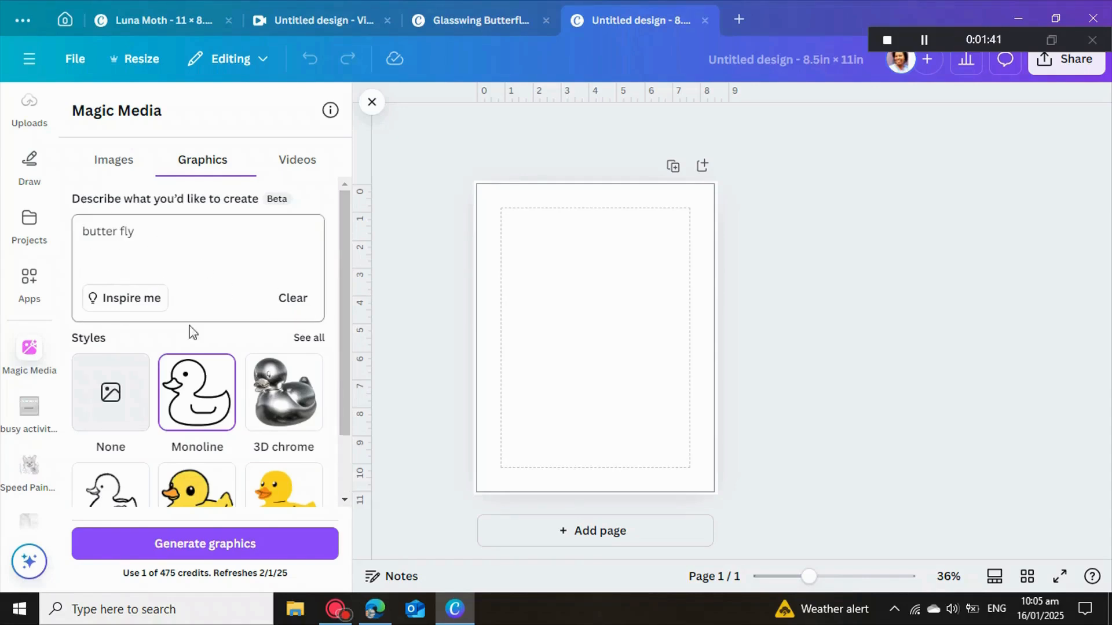
{"action": "scroll", "coordinate": [174, 354], "scroll_direction": "down", "scroll_amount": 1}
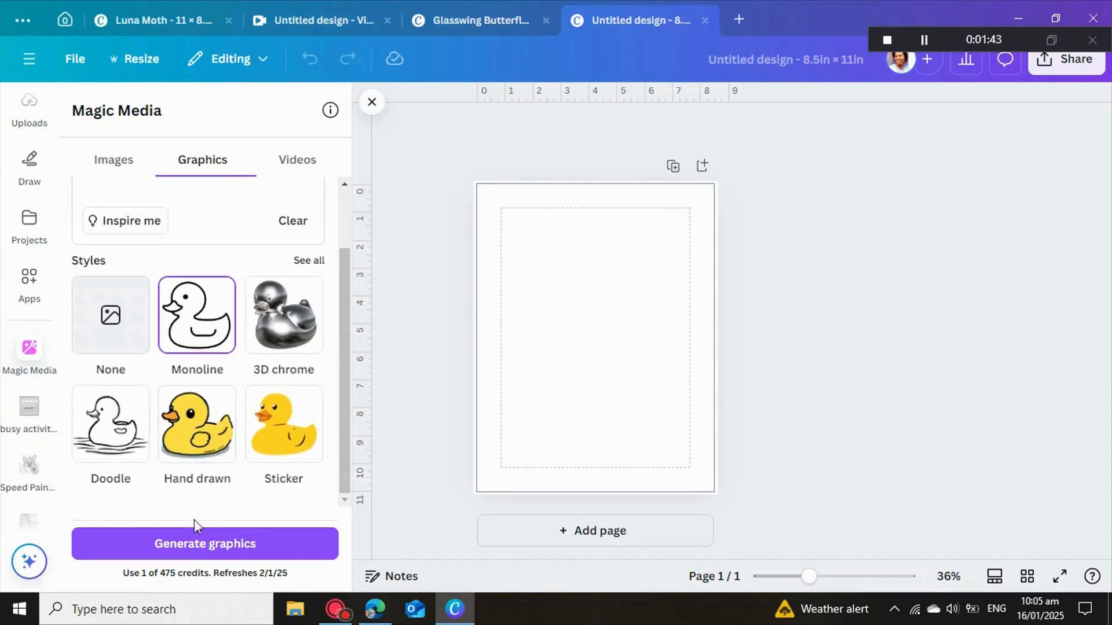
{"action": "left_click", "coordinate": [200, 544]}
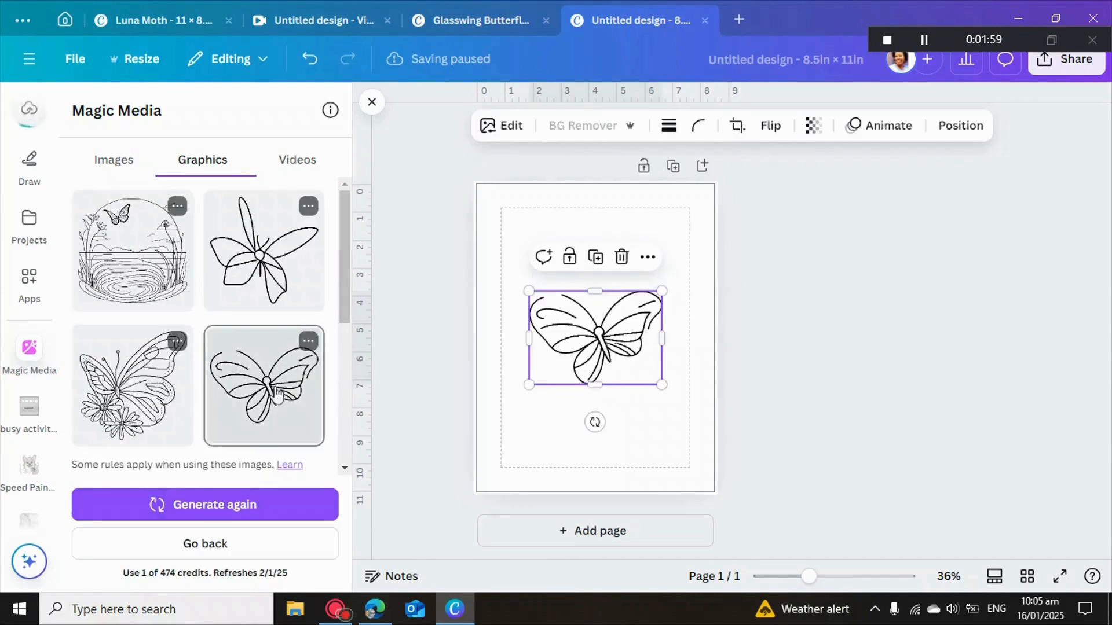
Step: Generate another set of graphics and replace the butterfly on the page with the symmetrical one with curled tails
{"action": "left_click", "coordinate": [231, 501]}
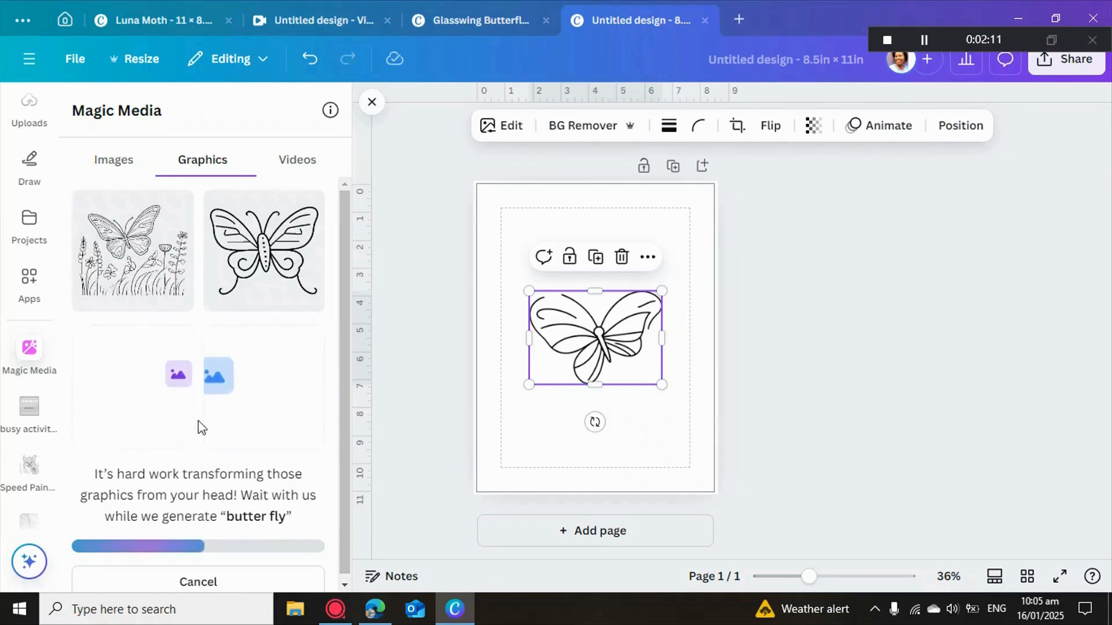
{"action": "left_click", "coordinate": [624, 262]}
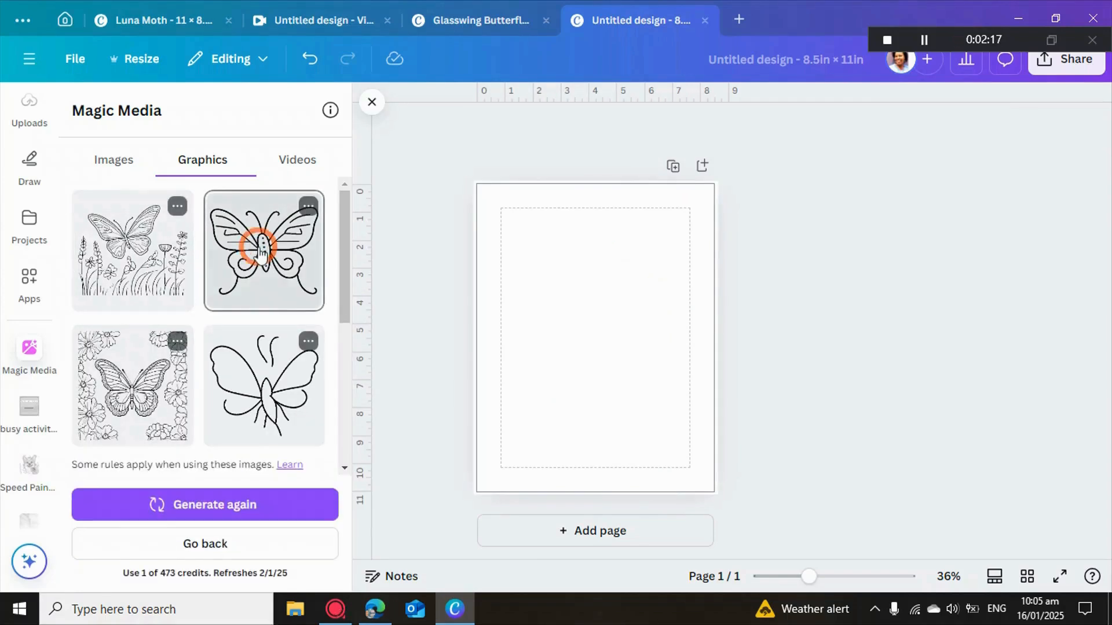
{"action": "left_click", "coordinate": [261, 251]}
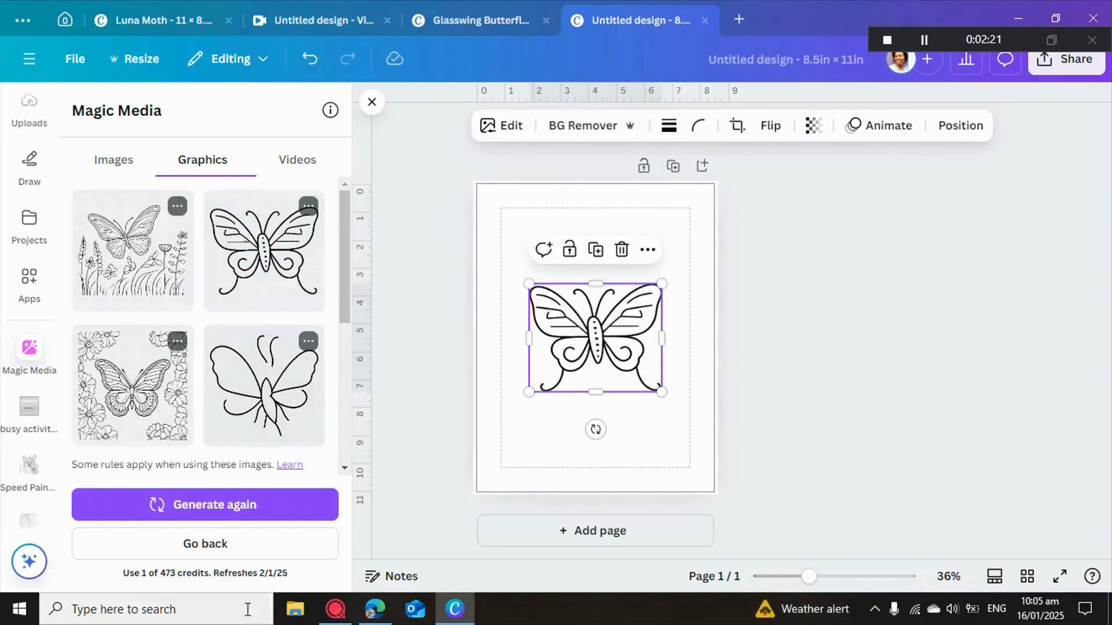
Step: Upscale the placed butterfly image at 4x resolution with Image Upscaler
{"action": "left_click", "coordinate": [513, 125]}
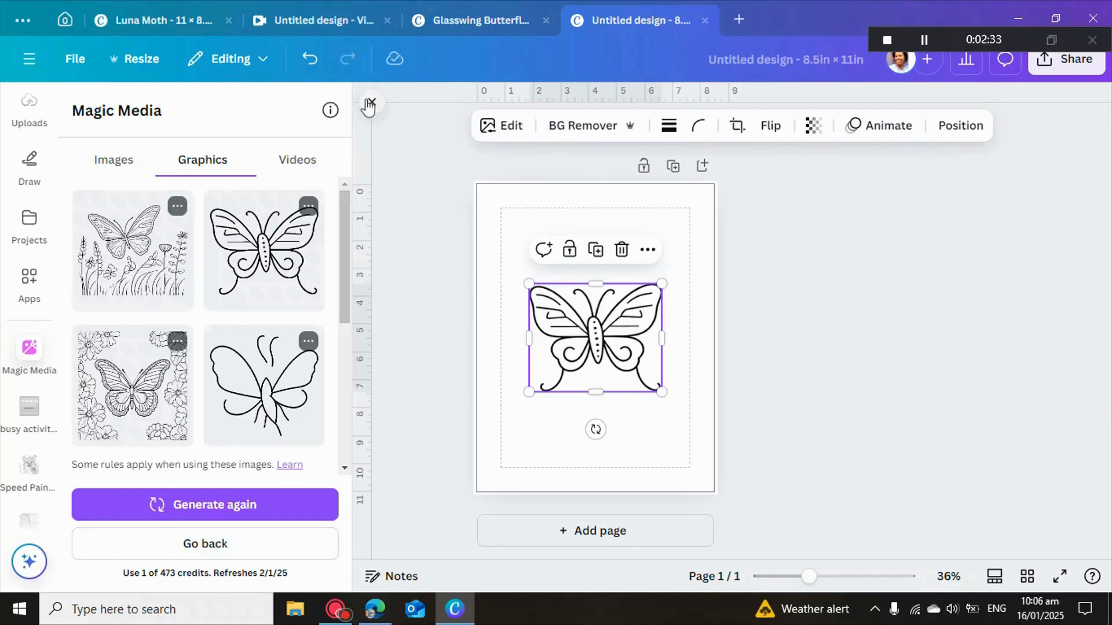
{"action": "left_click", "coordinate": [369, 103]}
{"action": "left_click", "coordinate": [356, 126]}
{"action": "left_click", "coordinate": [359, 125]}
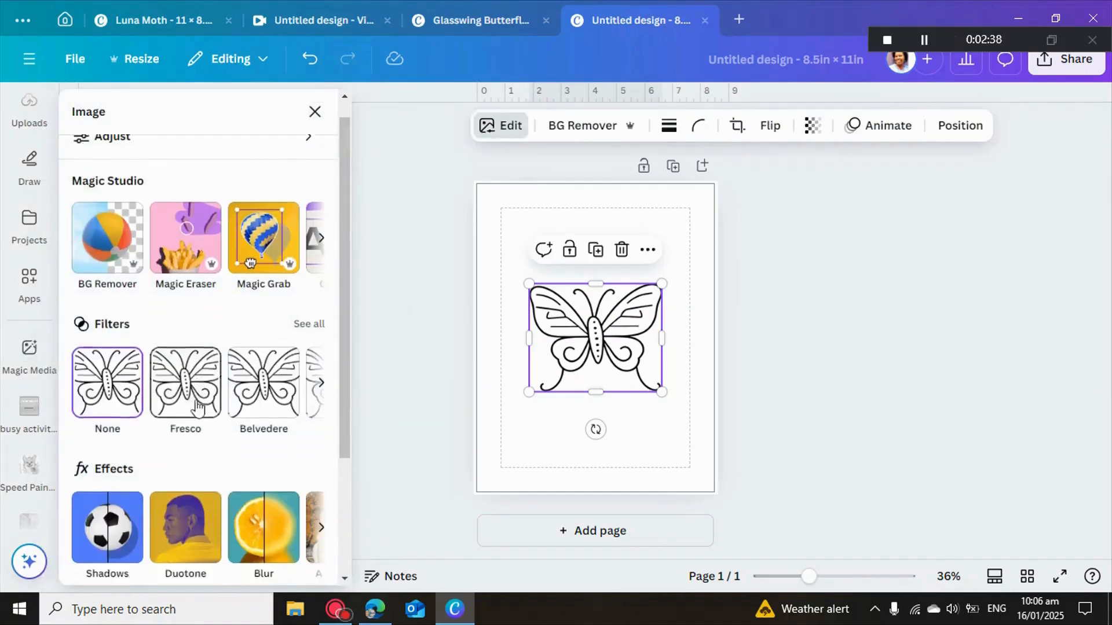
{"action": "scroll", "coordinate": [197, 409], "scroll_direction": "down", "scroll_amount": 3}
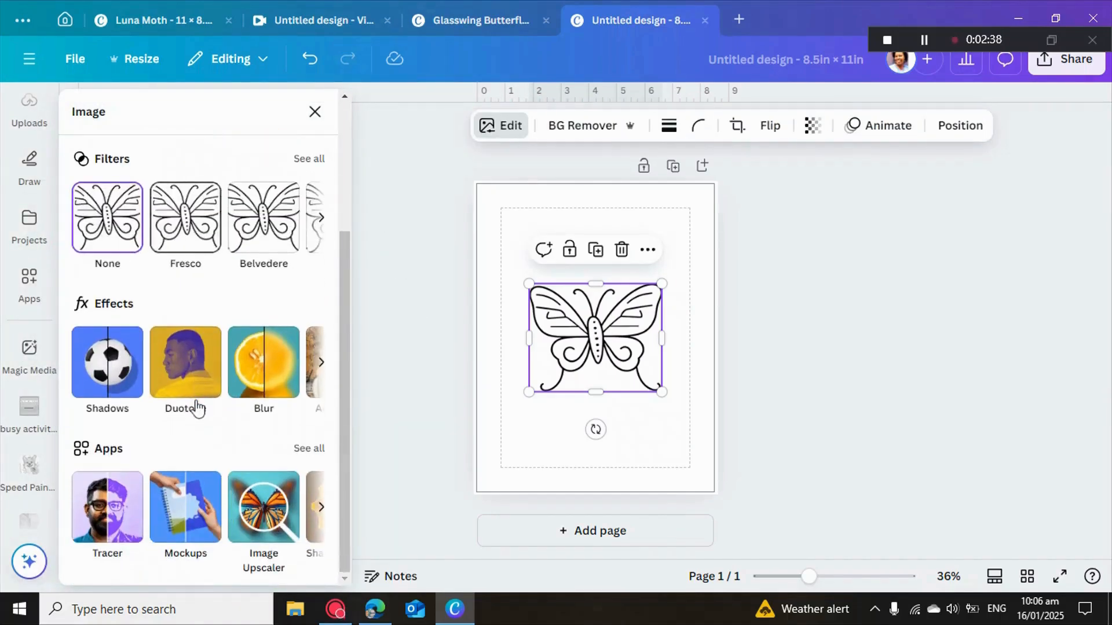
{"action": "left_click", "coordinate": [260, 522]}
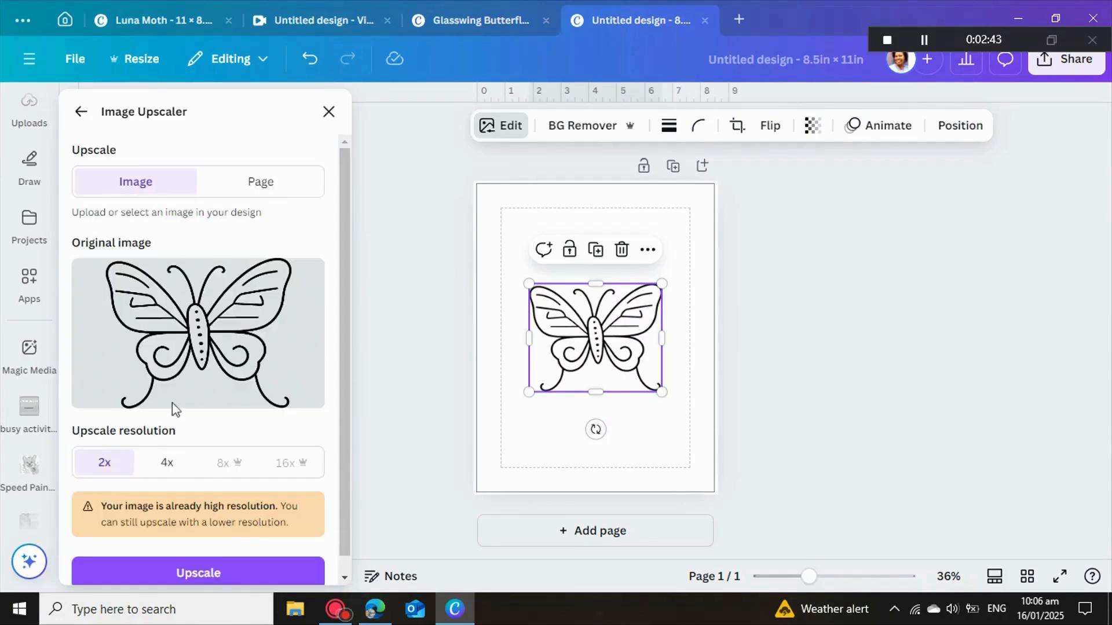
{"action": "scroll", "coordinate": [172, 401], "scroll_direction": "down", "scroll_amount": 1}
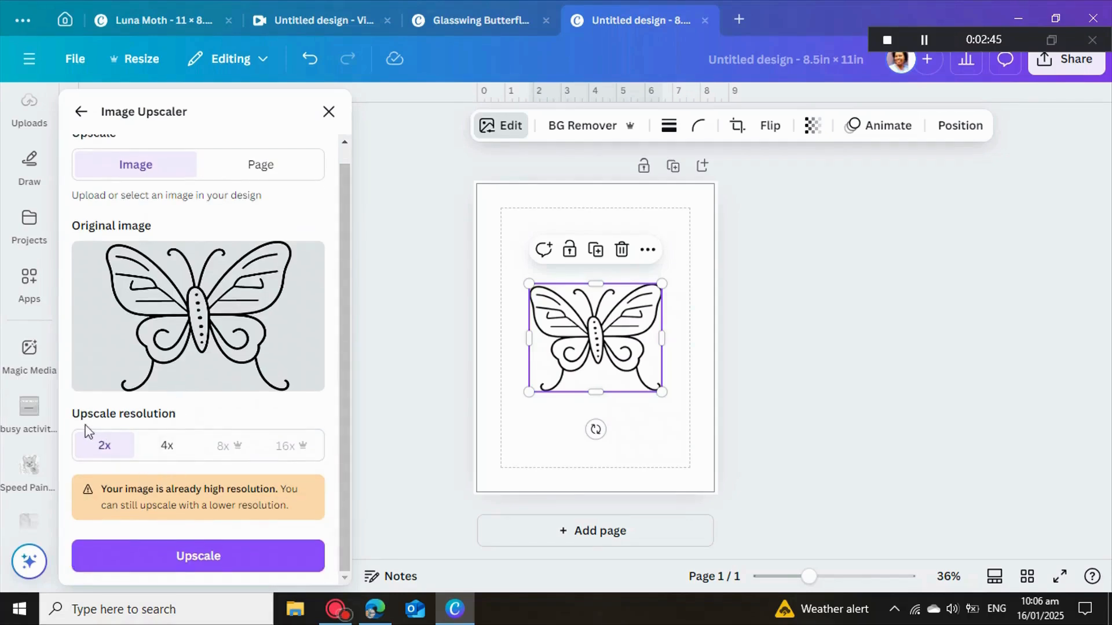
{"action": "left_click", "coordinate": [166, 452]}
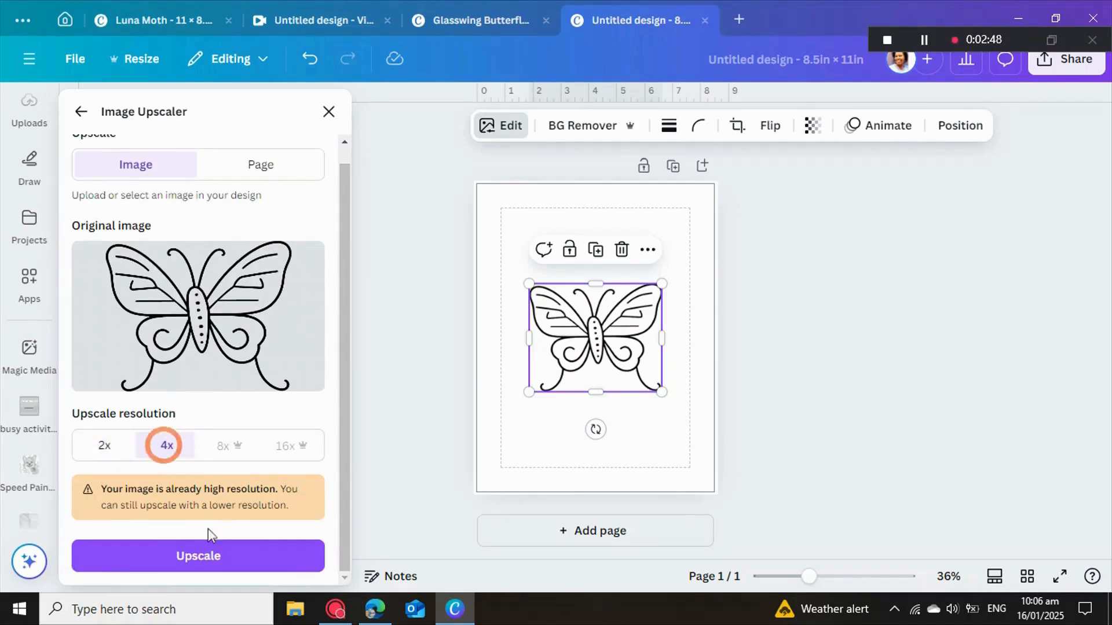
{"action": "left_click", "coordinate": [197, 561]}
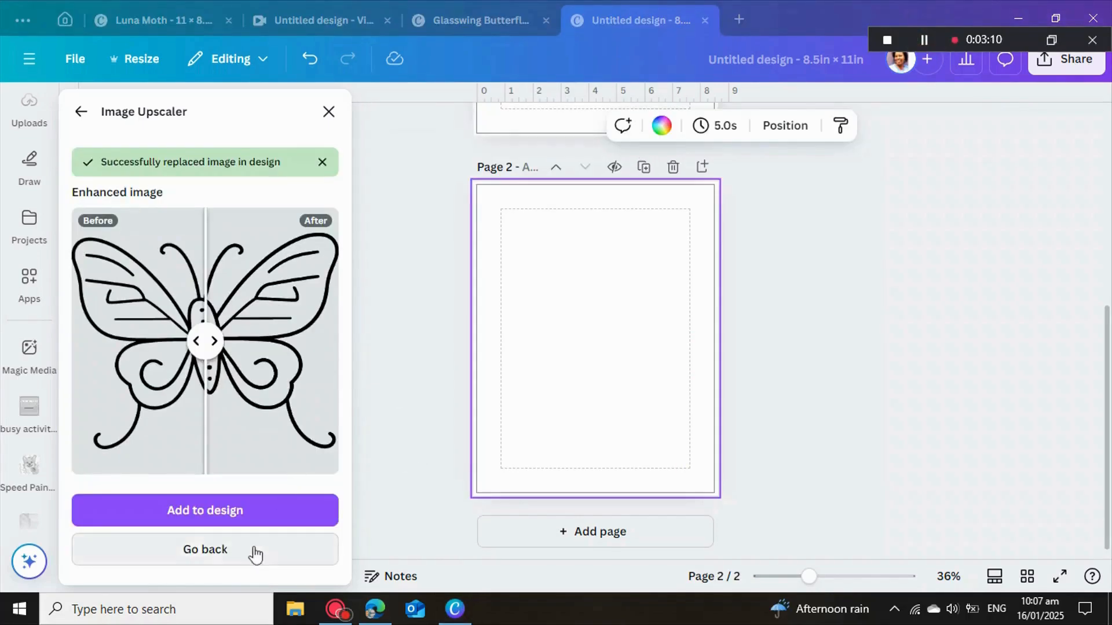
Step: Add the enhanced butterfly to the blank second page, enlarge it to nearly the margin width and centre it
{"action": "left_click", "coordinate": [215, 524]}
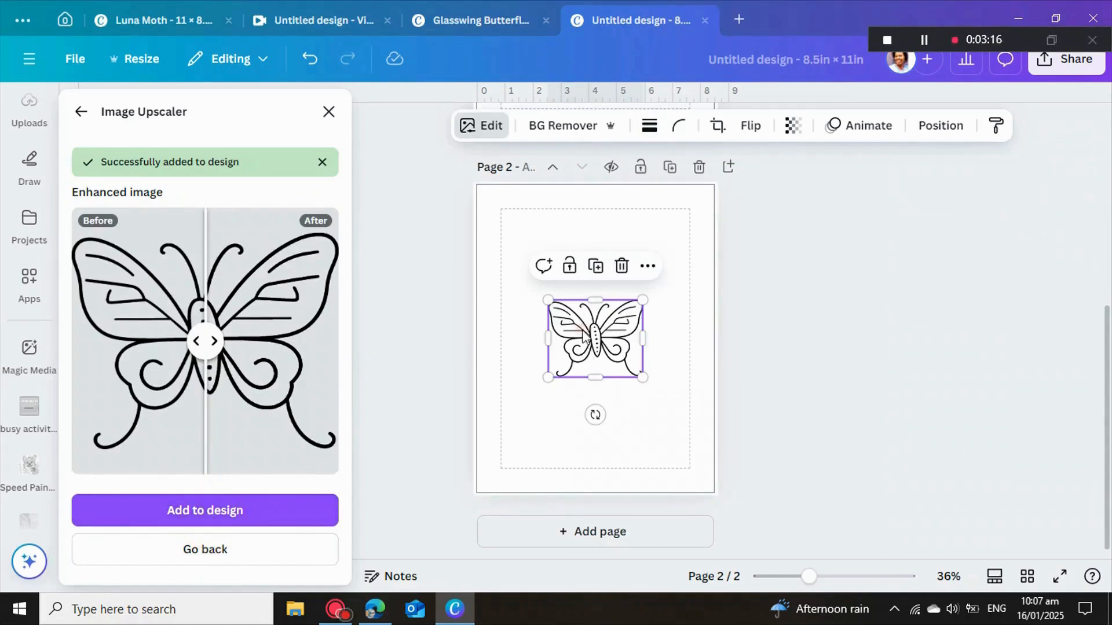
{"action": "left_click_drag", "start_coordinate": [547, 300], "coordinate": [519, 232]}
{"action": "left_click_drag", "start_coordinate": [642, 377], "coordinate": [669, 417]}
{"action": "left_click_drag", "start_coordinate": [619, 349], "coordinate": [625, 355]}
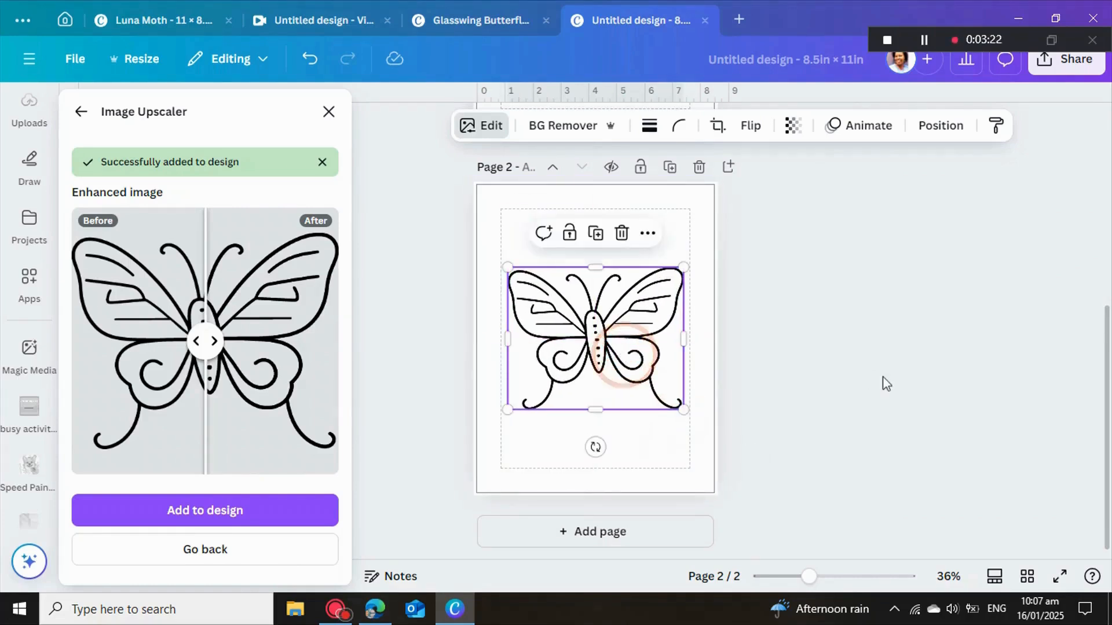
{"action": "left_click", "coordinate": [882, 376]}
Step: Delete the first page with the smaller butterfly
{"action": "scroll", "coordinate": [626, 248], "scroll_direction": "up", "scroll_amount": 5}
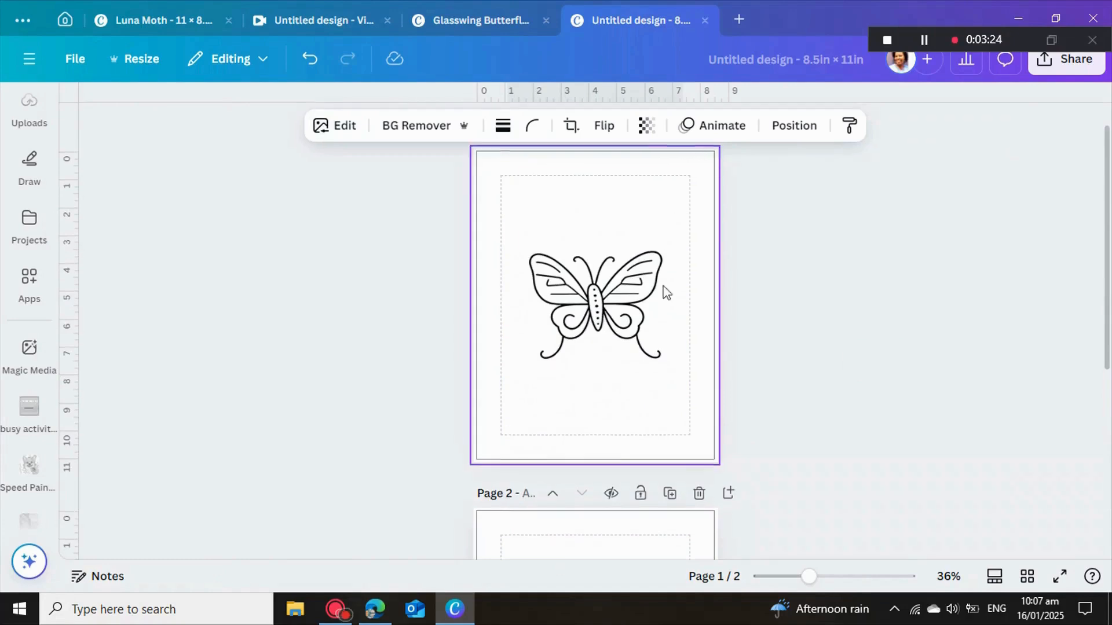
{"action": "scroll", "coordinate": [661, 244], "scroll_direction": "up", "scroll_amount": 1}
{"action": "left_click", "coordinate": [699, 170]}
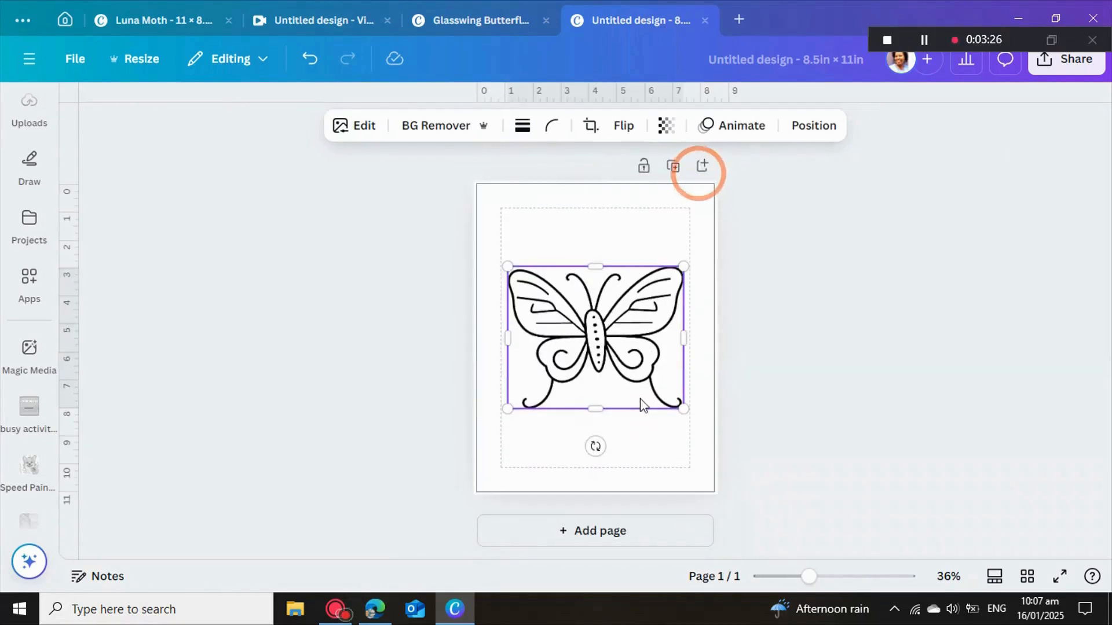
Step: Shrink the butterfly to about 6 in wide and centre it horizontally on the page
{"action": "left_click", "coordinate": [613, 338]}
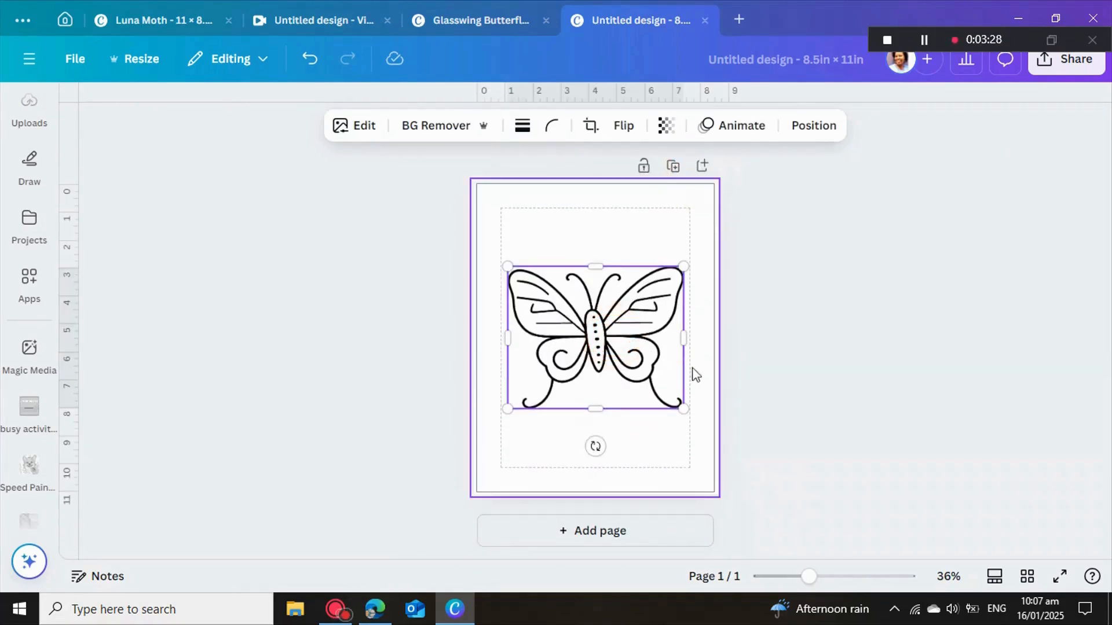
{"action": "left_click_drag", "start_coordinate": [507, 266], "coordinate": [518, 274]}
{"action": "left_click_drag", "start_coordinate": [572, 342], "coordinate": [566, 336]}
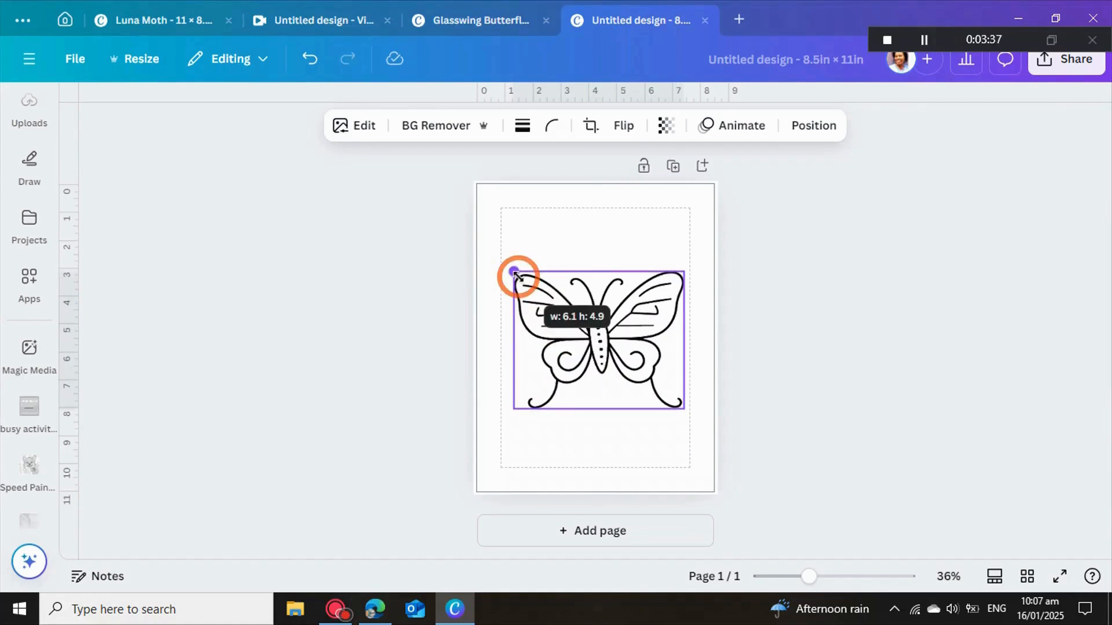
{"action": "left_click_drag", "start_coordinate": [513, 273], "coordinate": [519, 275]}
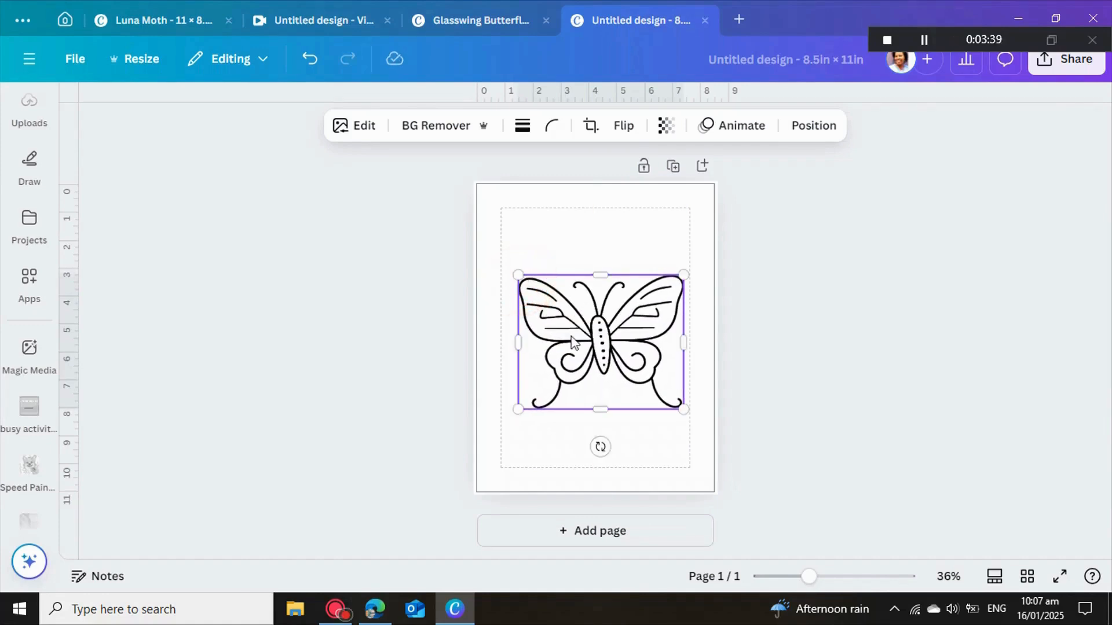
{"action": "left_click", "coordinate": [566, 324]}
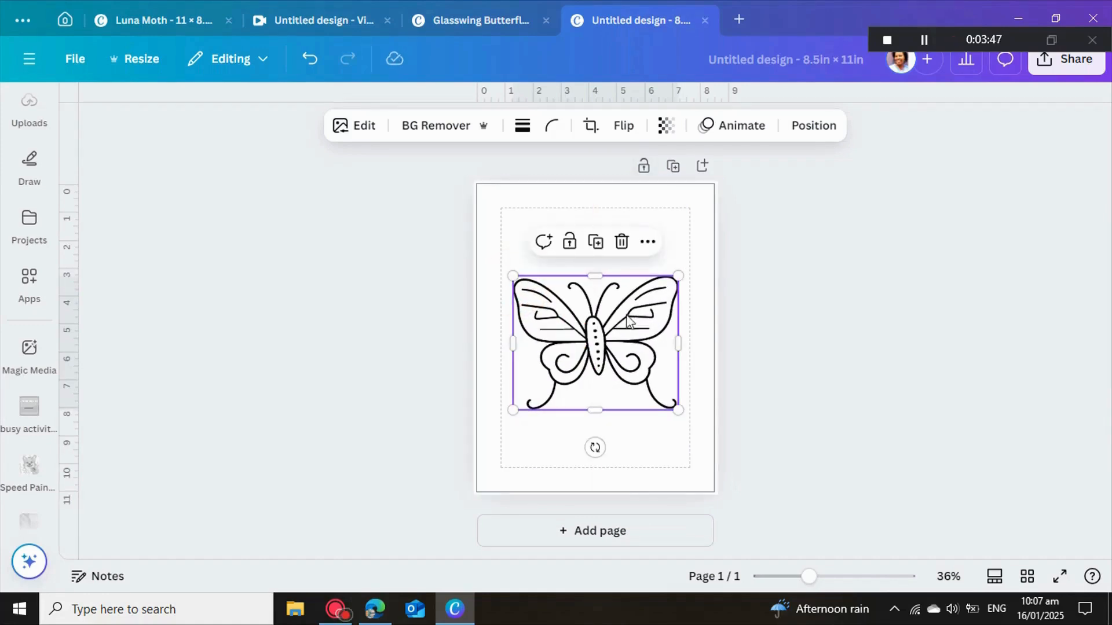
Step: Duplicate the butterfly, align the copy exactly over the original and set the copy's transparency to 0
{"action": "left_click", "coordinate": [594, 244]}
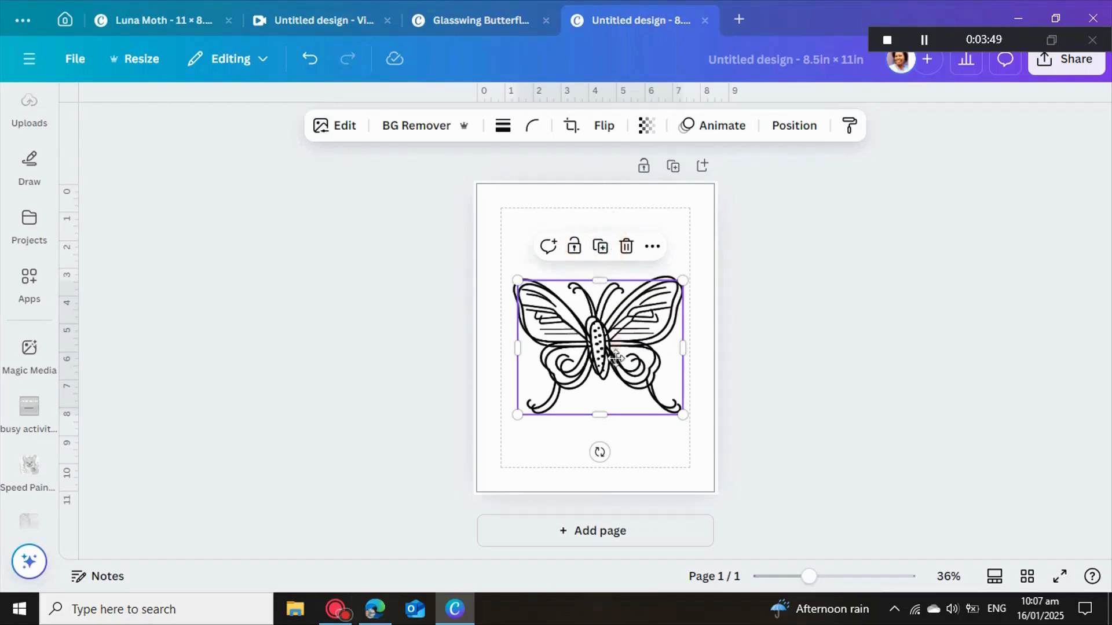
{"action": "mouse_move", "coordinate": [612, 340]}
{"action": "left_mouse_down"}
{"action": "mouse_move", "coordinate": [612, 380]}
{"action": "mouse_move", "coordinate": [608, 325]}
{"action": "left_mouse_up"}
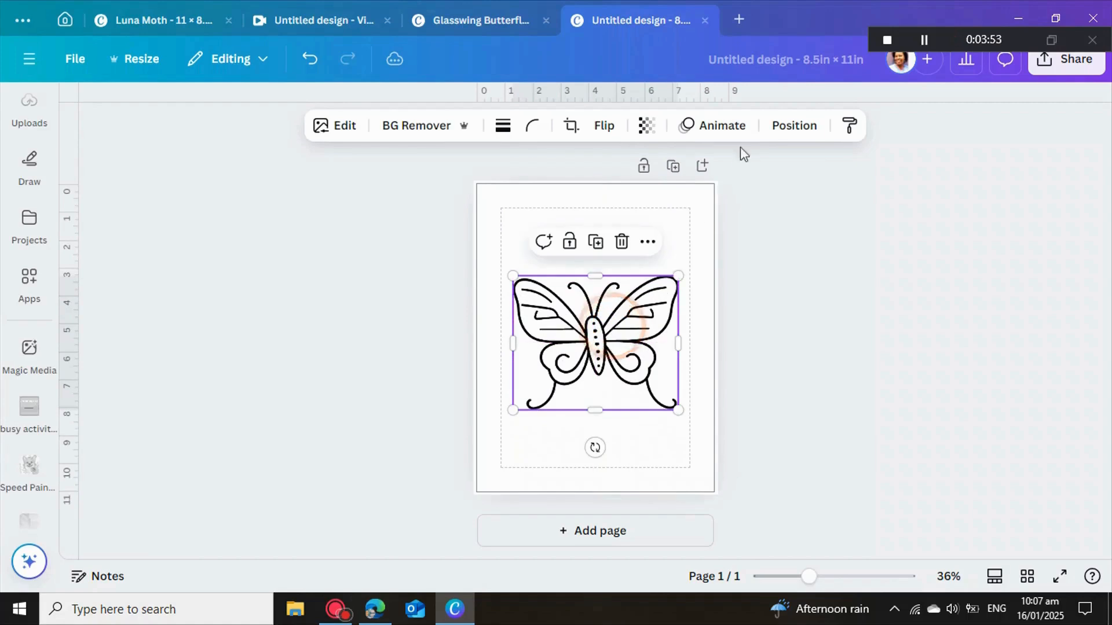
{"action": "left_click", "coordinate": [648, 128]}
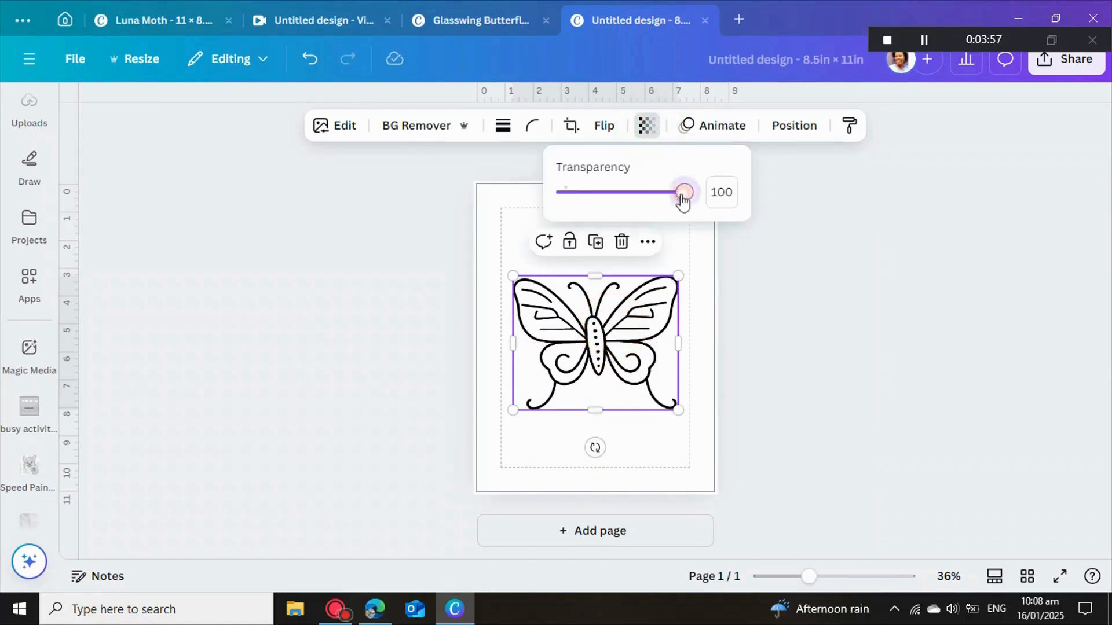
{"action": "left_click_drag", "start_coordinate": [683, 200], "coordinate": [553, 199]}
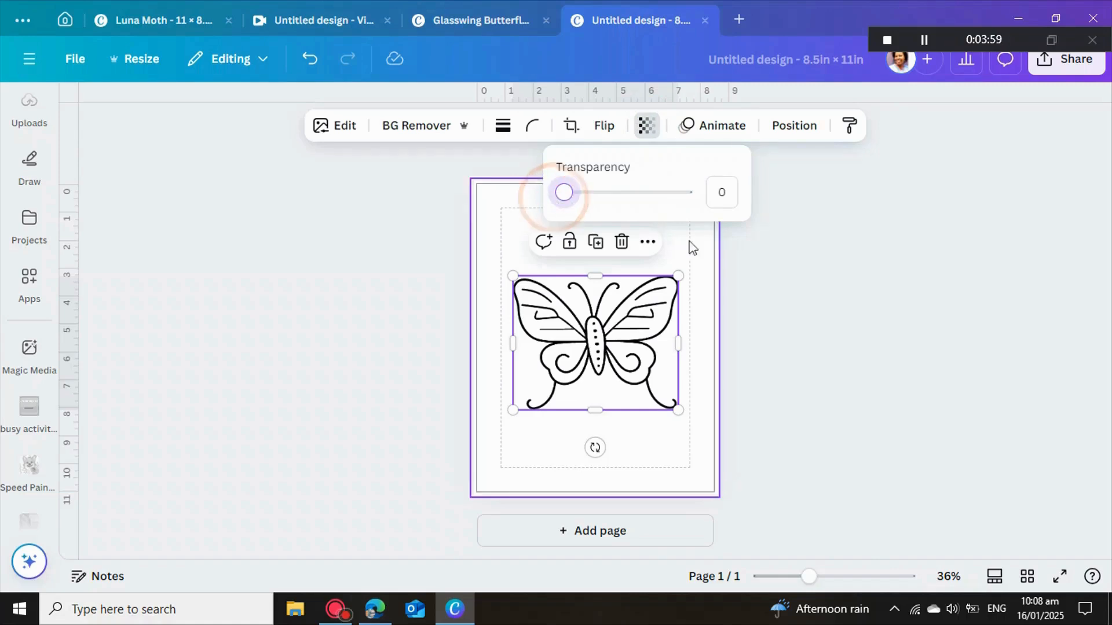
Step: Move the invisible butterfly copy beneath the visible butterfly in the layer order
{"action": "left_click", "coordinate": [799, 135]}
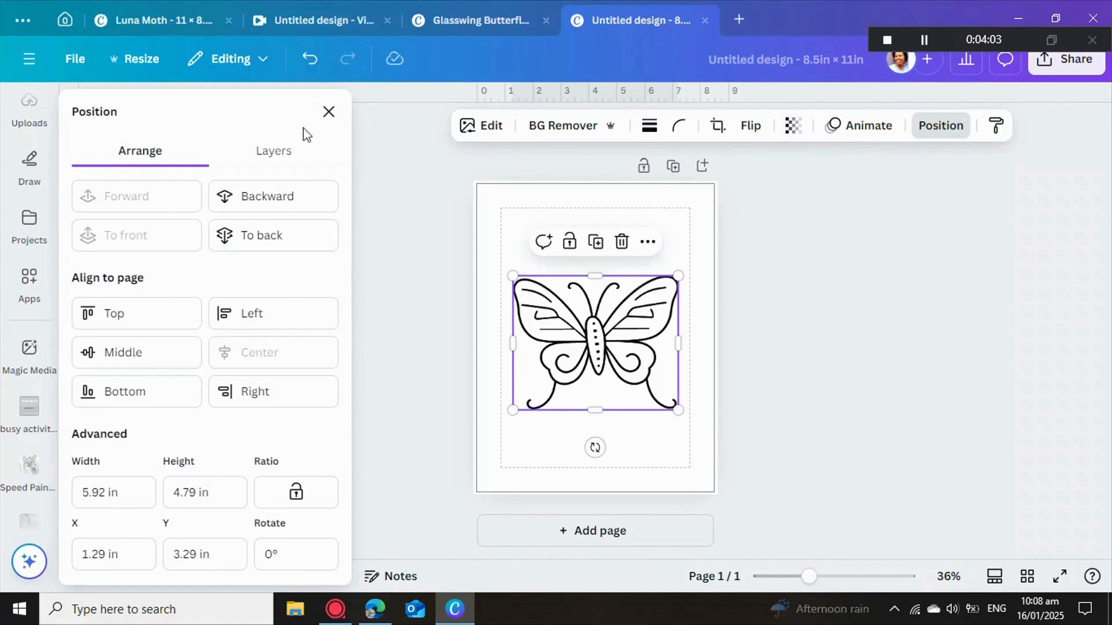
{"action": "left_click", "coordinate": [283, 151]}
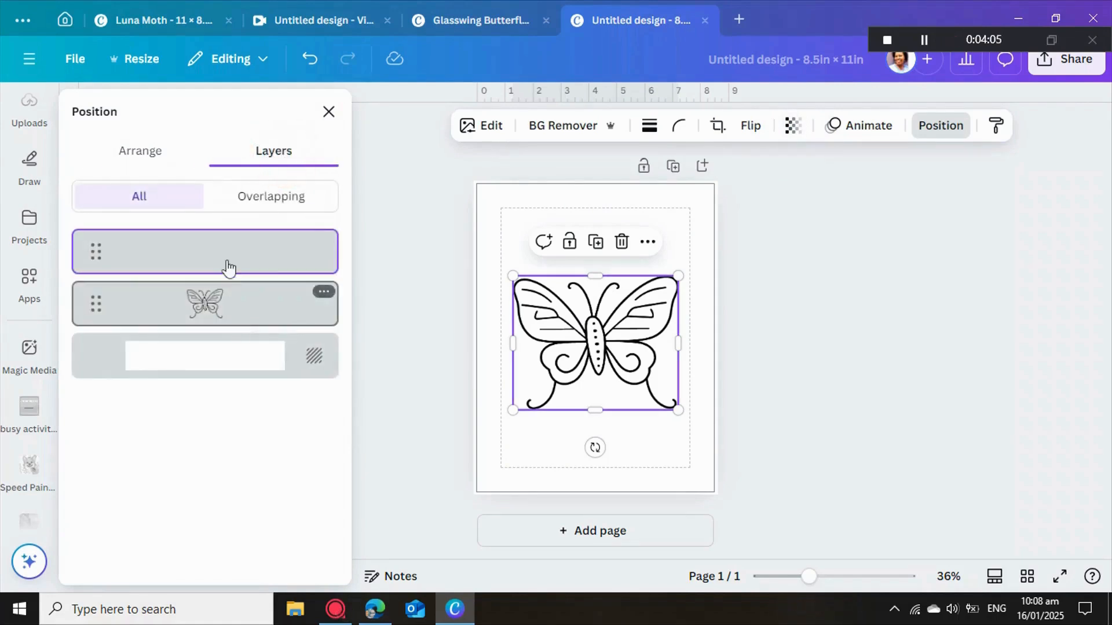
{"action": "left_click_drag", "start_coordinate": [226, 258], "coordinate": [227, 345]}
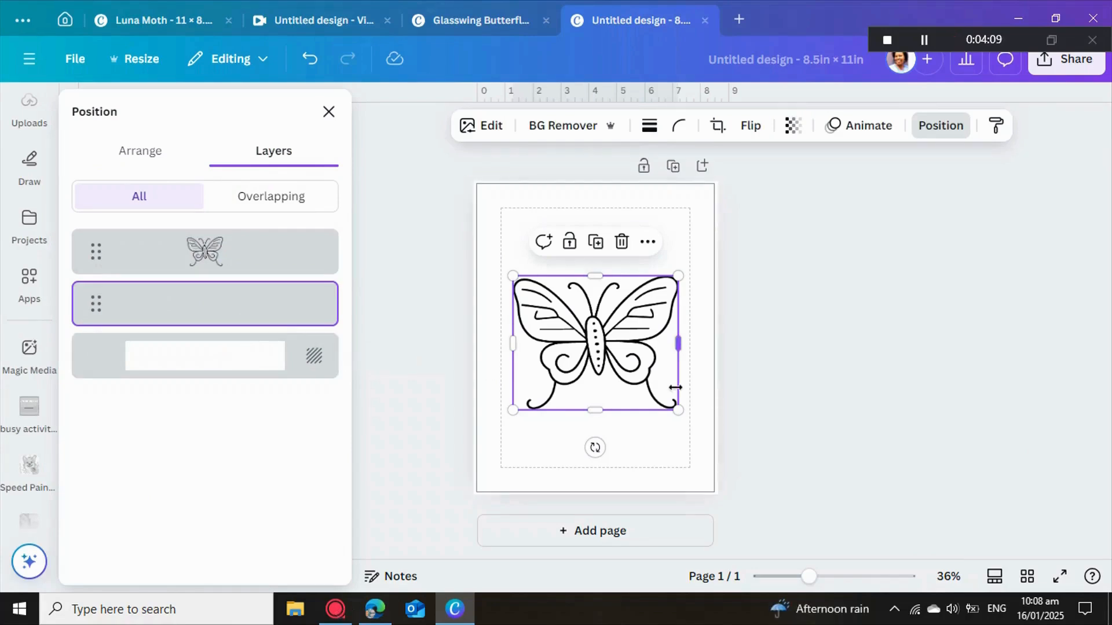
{"action": "left_click", "coordinate": [875, 379]}
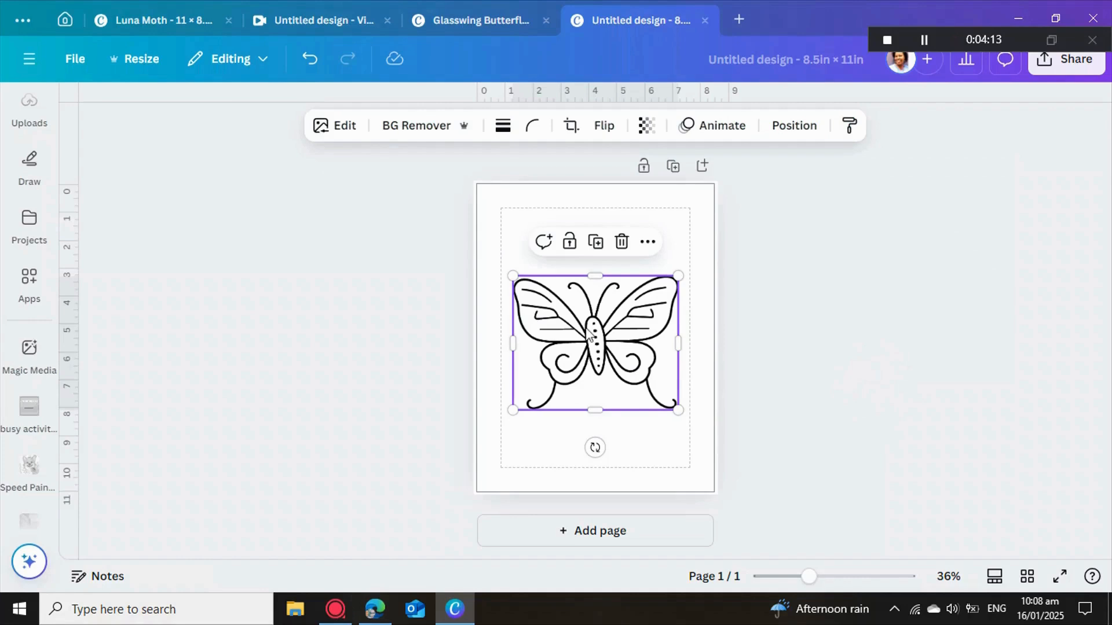
Step: Erase both left wings of the visible butterfly with Magic Eraser, keeping the body, antennae and right wings
{"action": "left_click", "coordinate": [346, 126]}
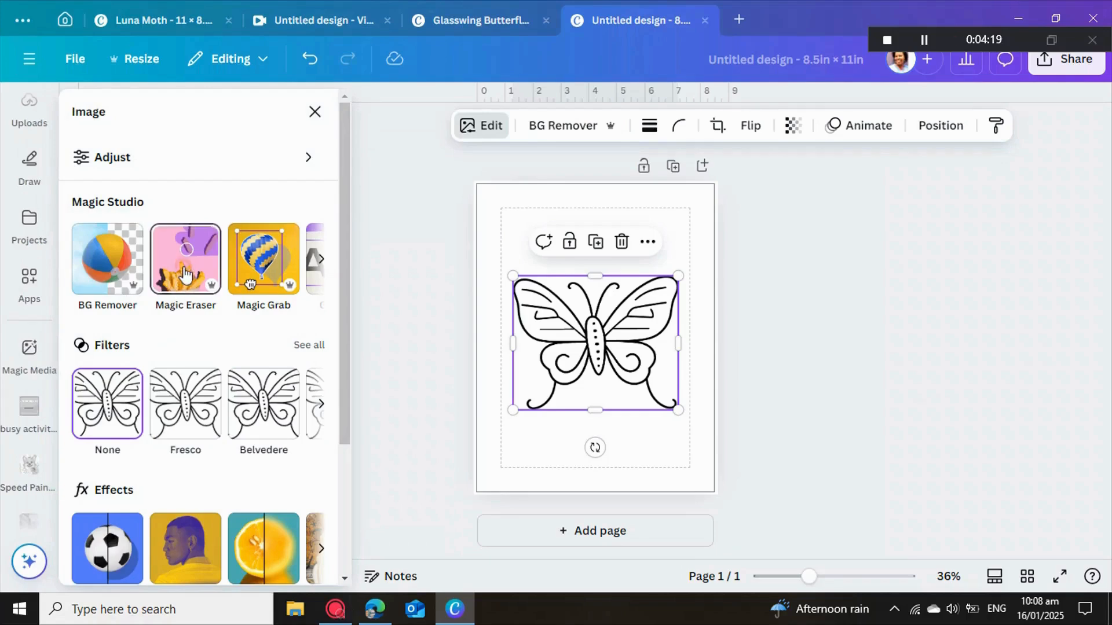
{"action": "left_click", "coordinate": [186, 275]}
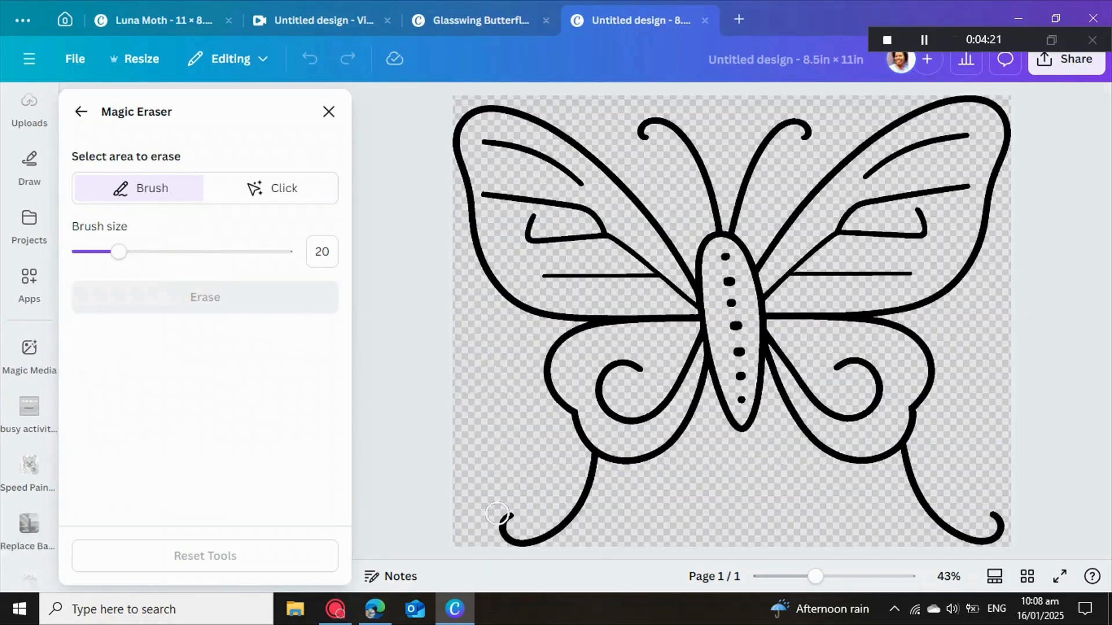
{"action": "mouse_move", "coordinate": [497, 514]}
{"action": "left_mouse_down"}
{"action": "mouse_move", "coordinate": [602, 331]}
{"action": "mouse_move", "coordinate": [685, 326]}
{"action": "mouse_move", "coordinate": [683, 280]}
{"action": "mouse_move", "coordinate": [704, 346]}
{"action": "left_mouse_up"}
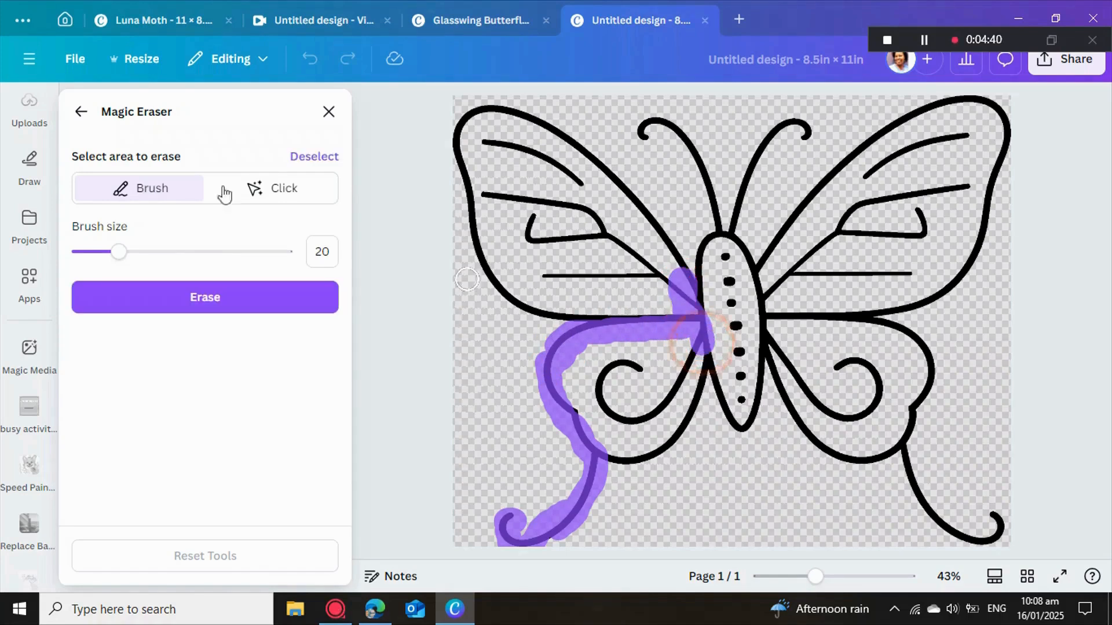
{"action": "left_click", "coordinate": [302, 160]}
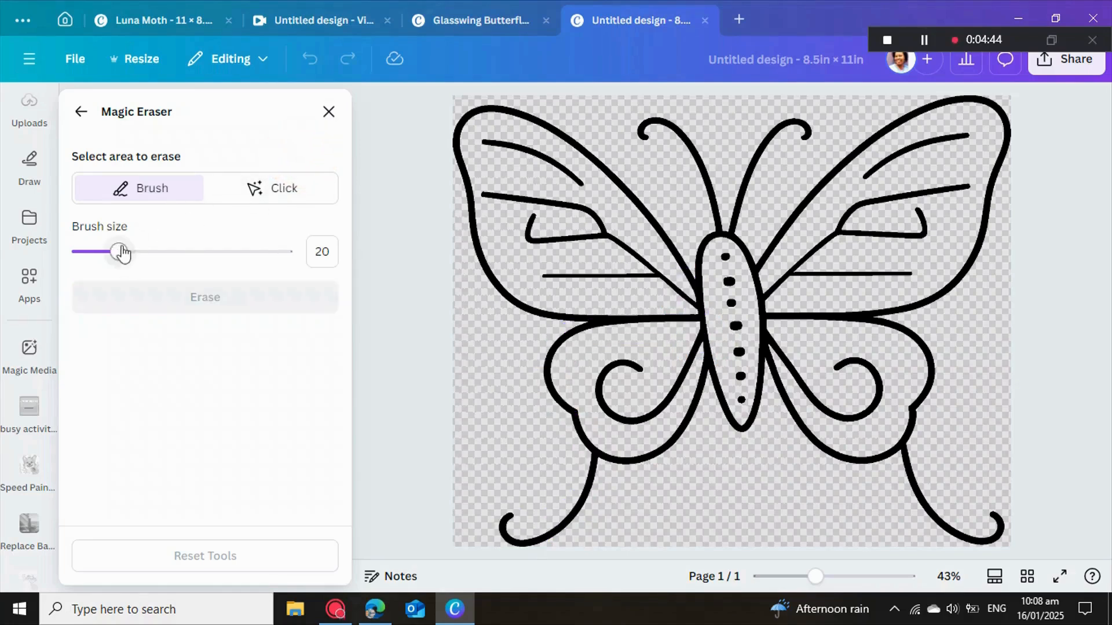
{"action": "mouse_move", "coordinate": [122, 253]}
{"action": "left_mouse_down"}
{"action": "mouse_move", "coordinate": [266, 256]}
{"action": "mouse_move", "coordinate": [273, 269]}
{"action": "left_mouse_up"}
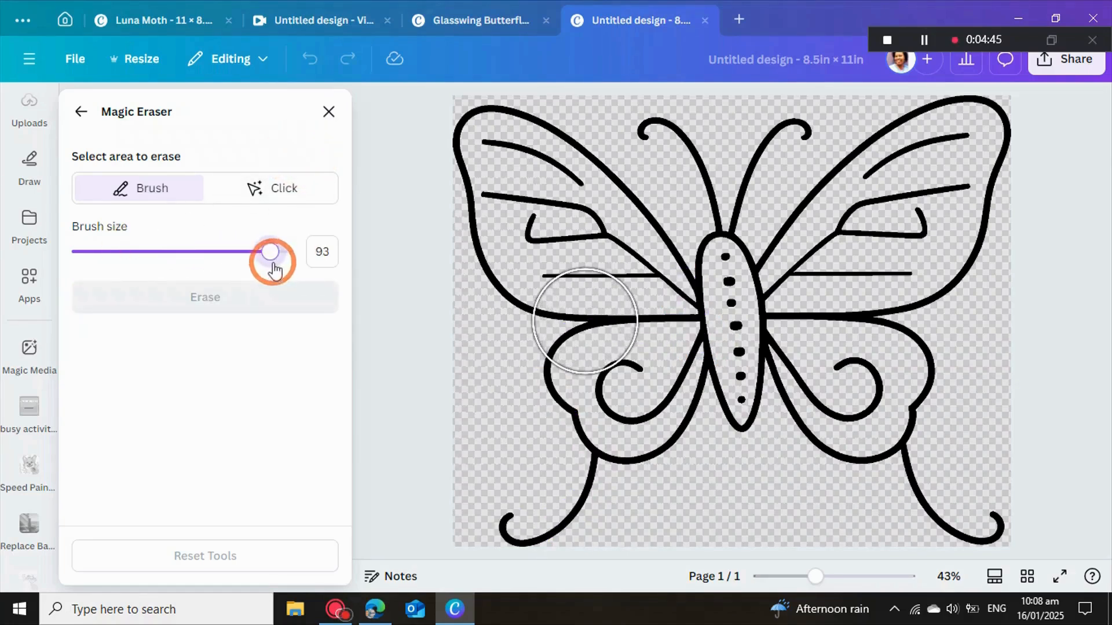
{"action": "mouse_move", "coordinate": [516, 509]}
{"action": "left_mouse_down"}
{"action": "mouse_move", "coordinate": [638, 426]}
{"action": "mouse_move", "coordinate": [654, 391]}
{"action": "mouse_move", "coordinate": [641, 293]}
{"action": "mouse_move", "coordinate": [620, 243]}
{"action": "mouse_move", "coordinate": [529, 156]}
{"action": "mouse_move", "coordinate": [494, 141]}
{"action": "mouse_move", "coordinate": [514, 241]}
{"action": "mouse_move", "coordinate": [580, 399]}
{"action": "left_mouse_up"}
{"action": "left_click", "coordinate": [211, 298]}
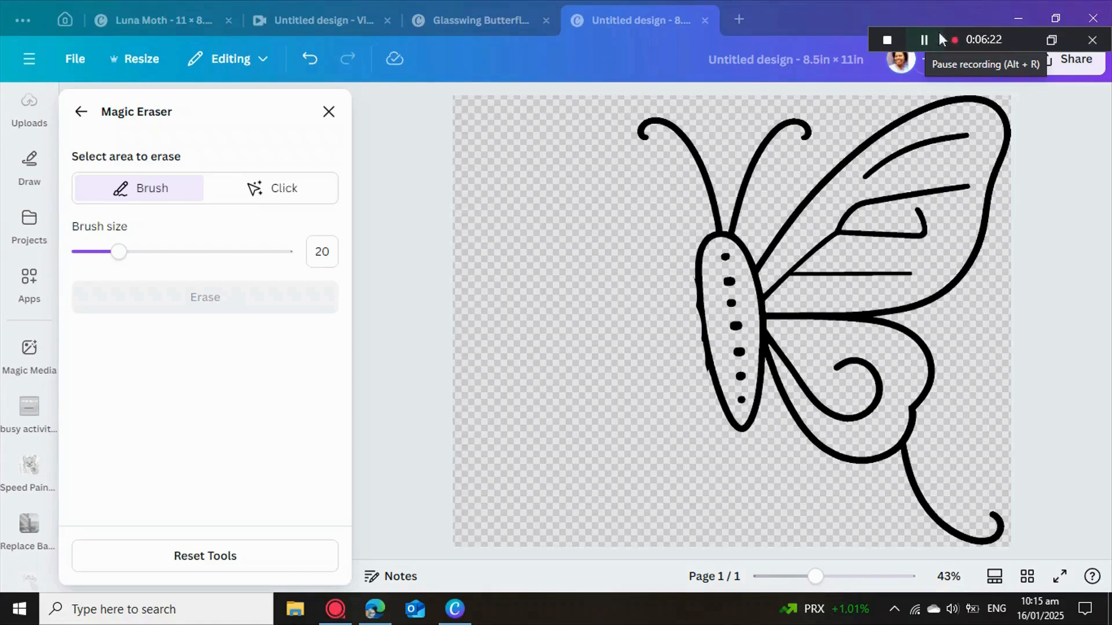
{"action": "left_click", "coordinate": [97, 114]}
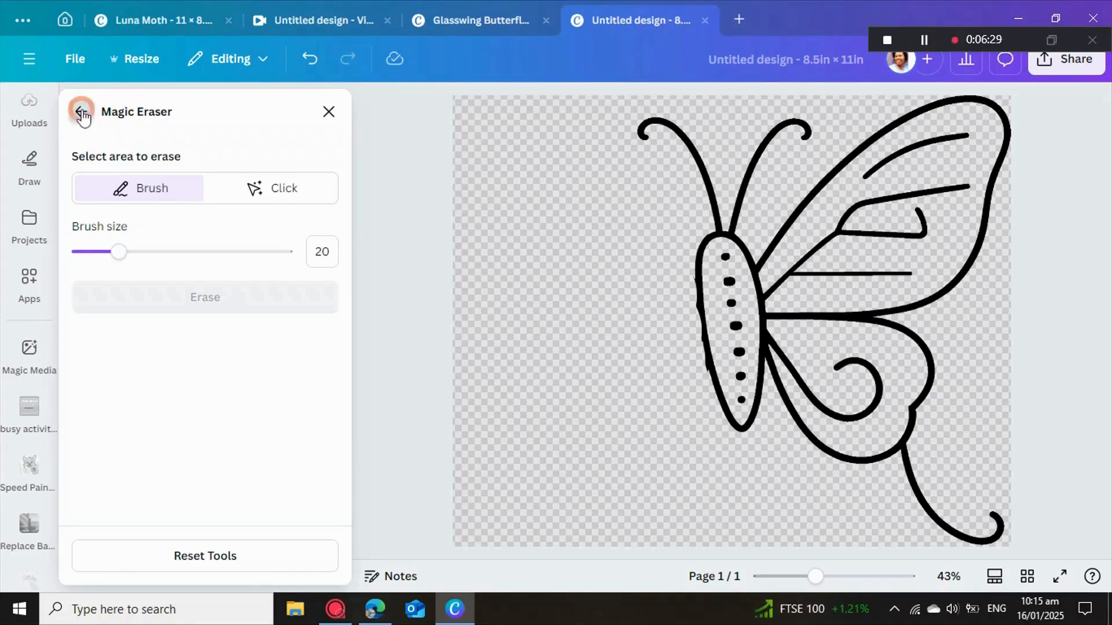
{"action": "left_click", "coordinate": [81, 113]}
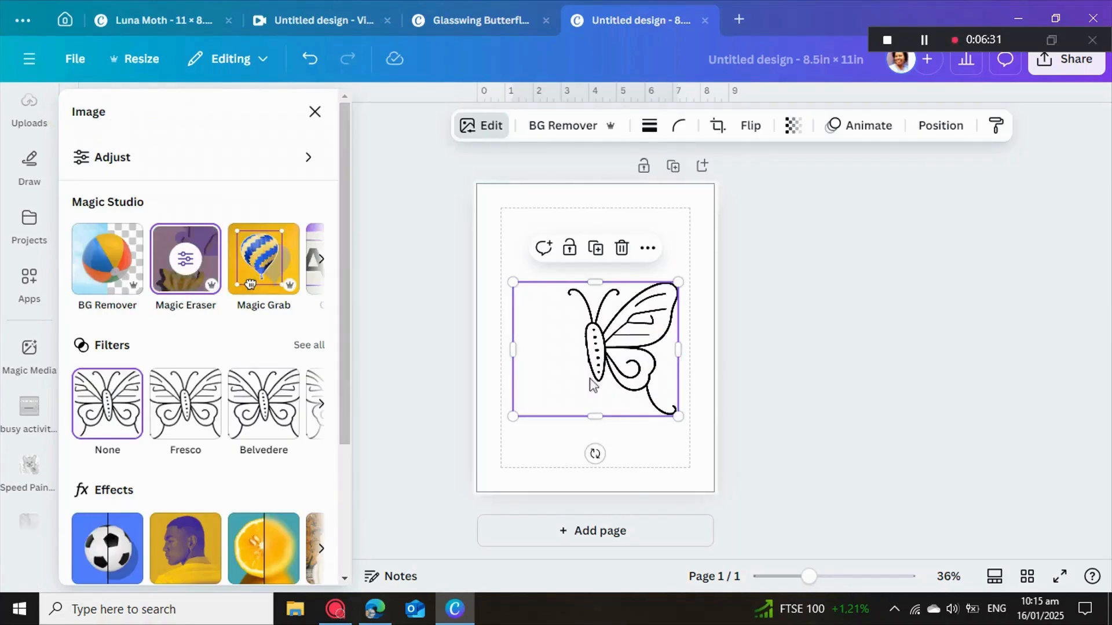
Step: Select the invisible full butterfly layer beneath the half butterfly and raise its transparency value to 95
{"action": "left_click", "coordinate": [788, 384]}
{"action": "left_click_drag", "start_coordinate": [613, 357], "coordinate": [613, 357]}
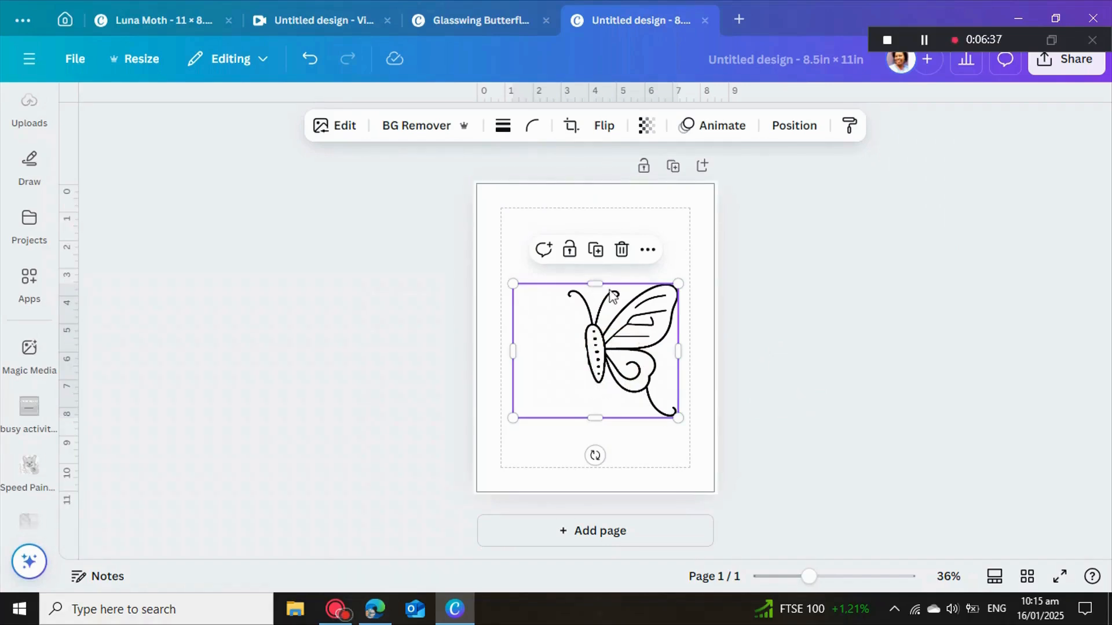
{"action": "left_click", "coordinate": [647, 128]}
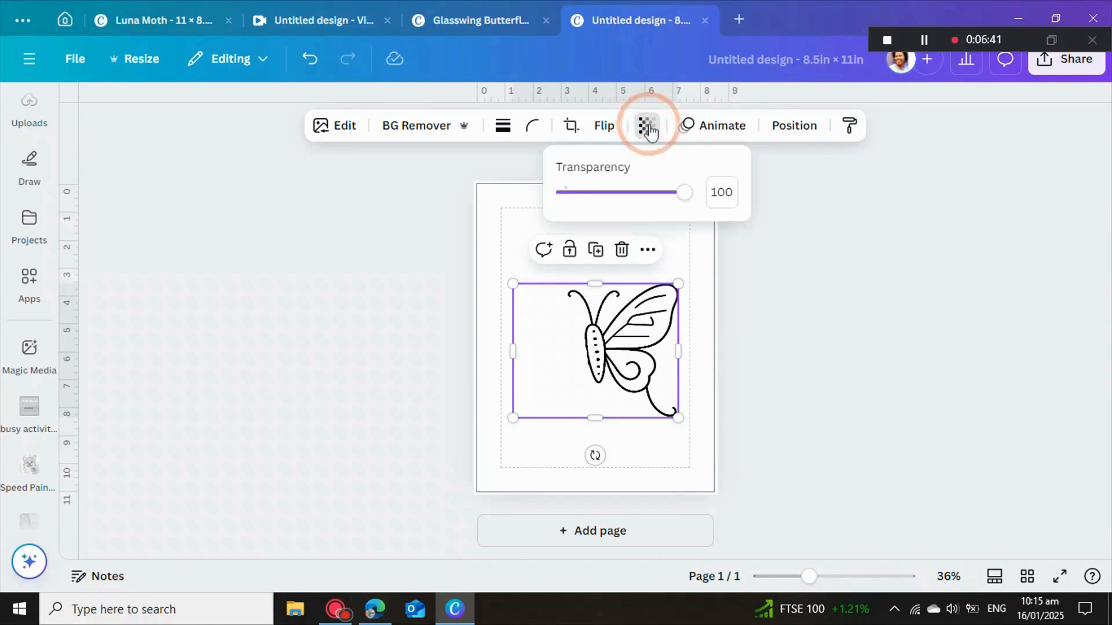
{"action": "left_click", "coordinate": [778, 132]}
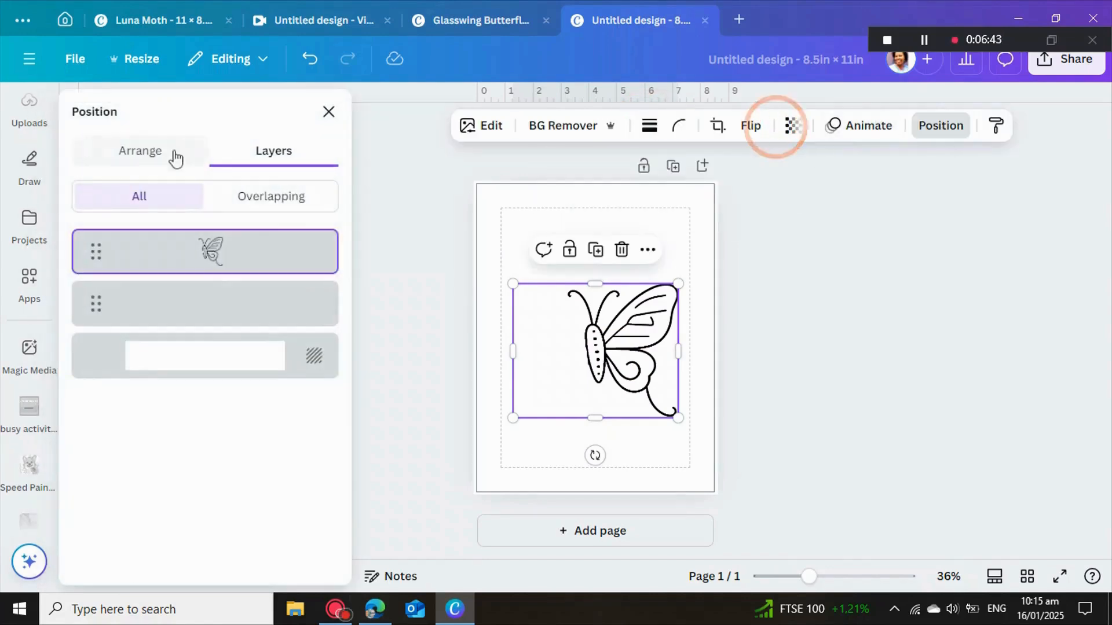
{"action": "left_click", "coordinate": [219, 313]}
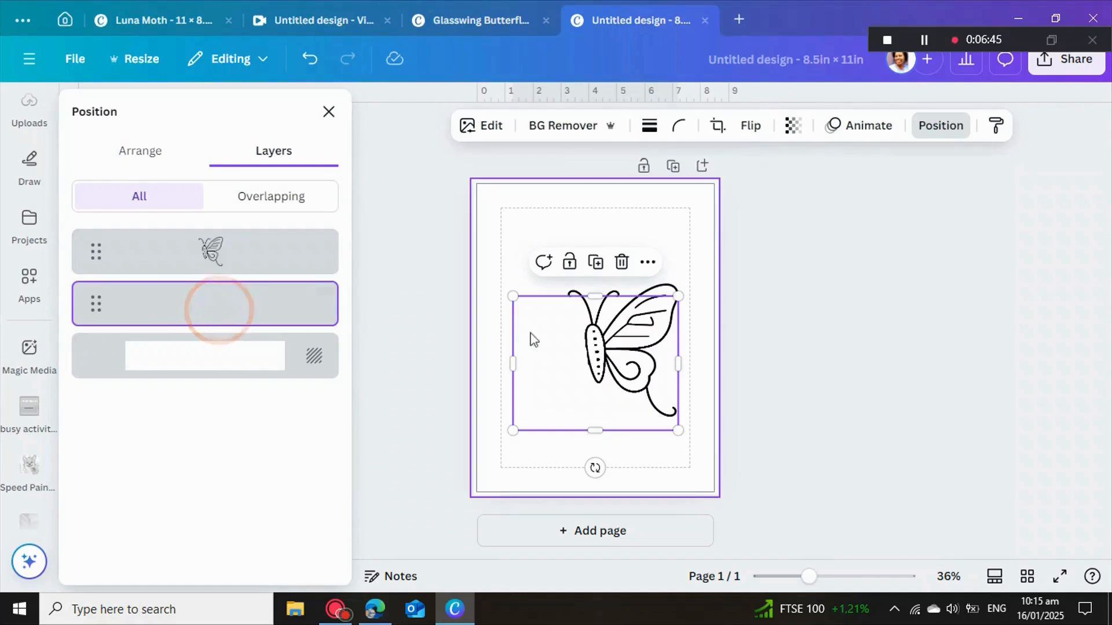
{"action": "left_click", "coordinate": [794, 126]}
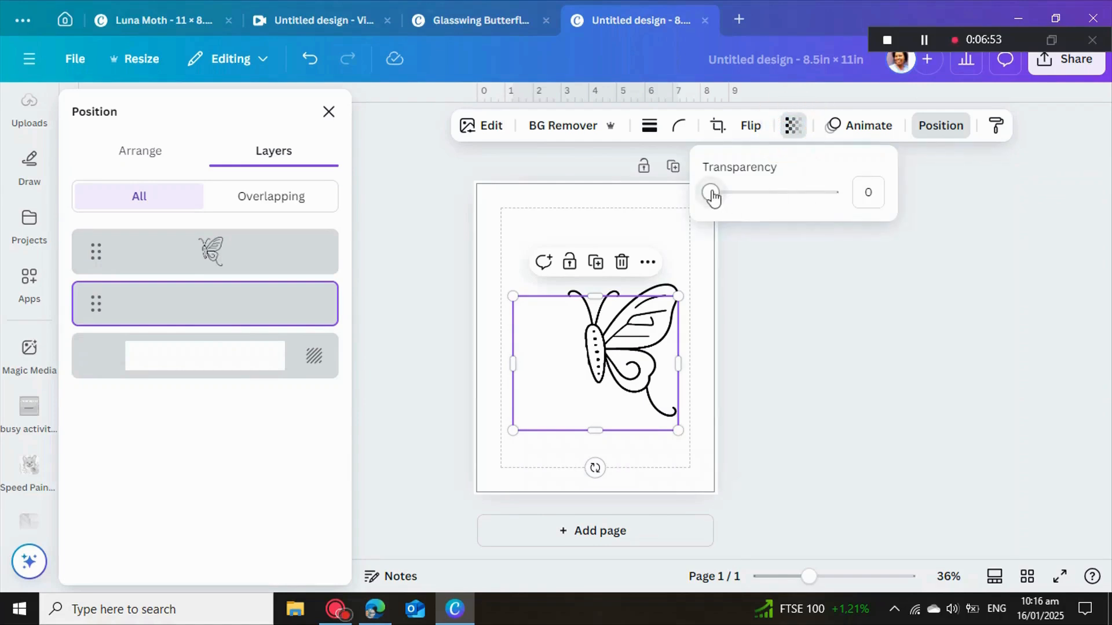
{"action": "left_click_drag", "start_coordinate": [713, 197], "coordinate": [826, 211]}
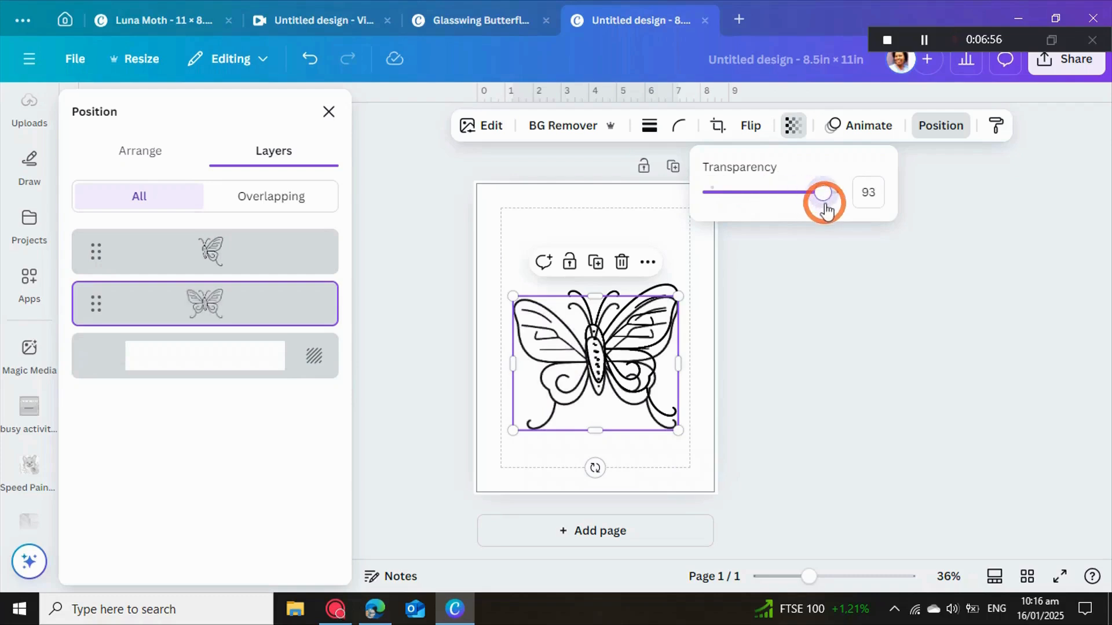
{"action": "left_click", "coordinate": [844, 331]}
Step: Fade the full butterfly to a transparency of about 59 and align it exactly behind the half butterfly
{"action": "left_click", "coordinate": [803, 139]}
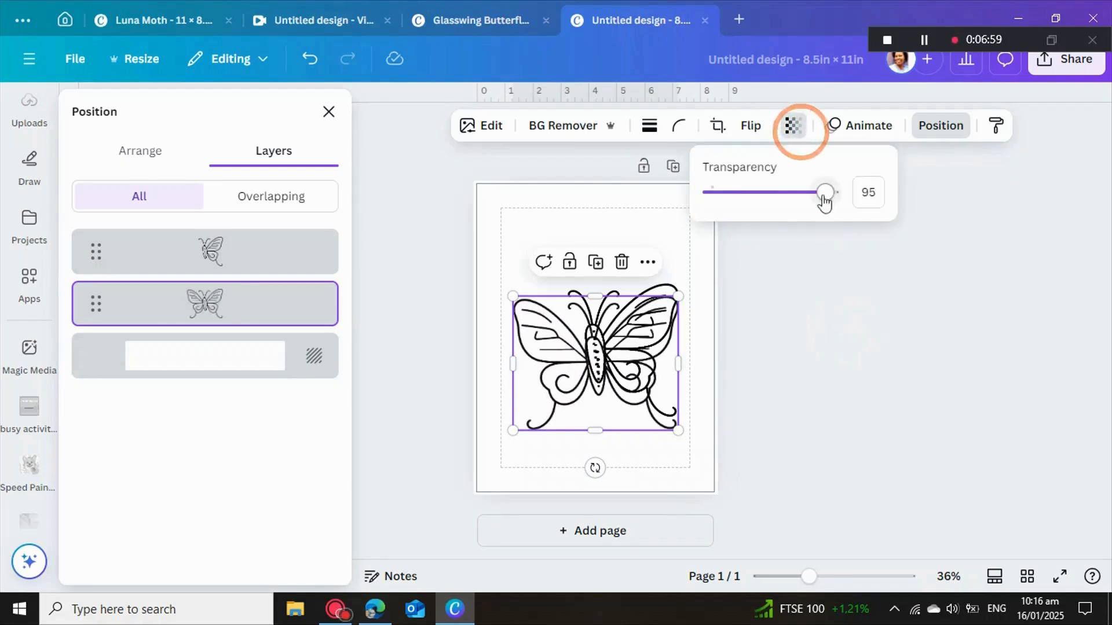
{"action": "left_click_drag", "start_coordinate": [825, 194], "coordinate": [780, 210]}
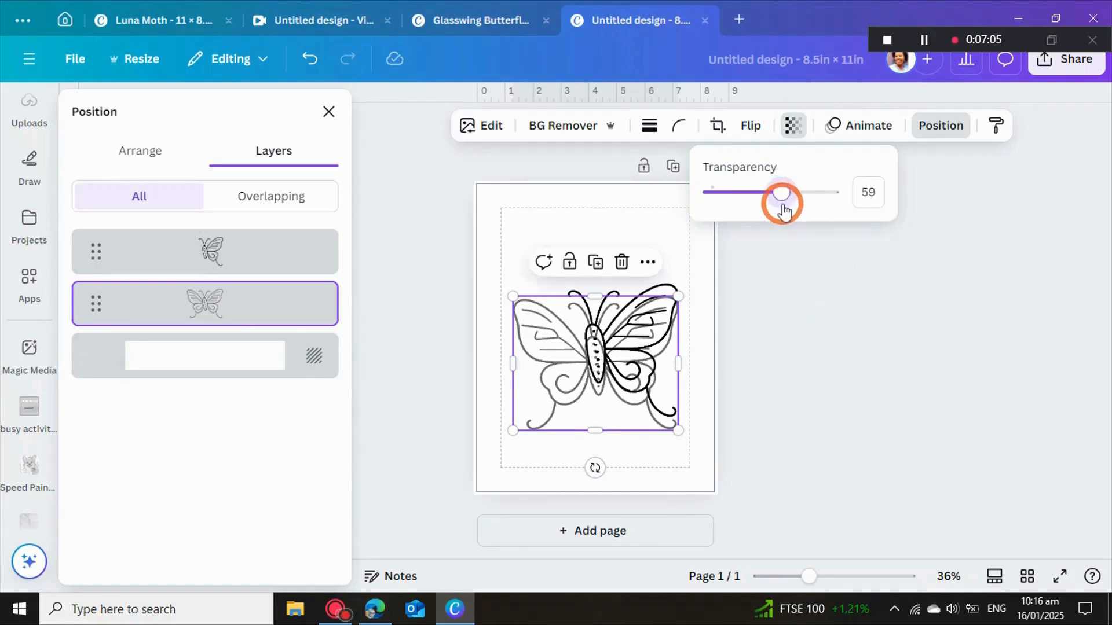
{"action": "left_click_drag", "start_coordinate": [785, 212], "coordinate": [782, 207]}
{"action": "left_click", "coordinate": [809, 299]}
{"action": "left_click", "coordinate": [776, 360]}
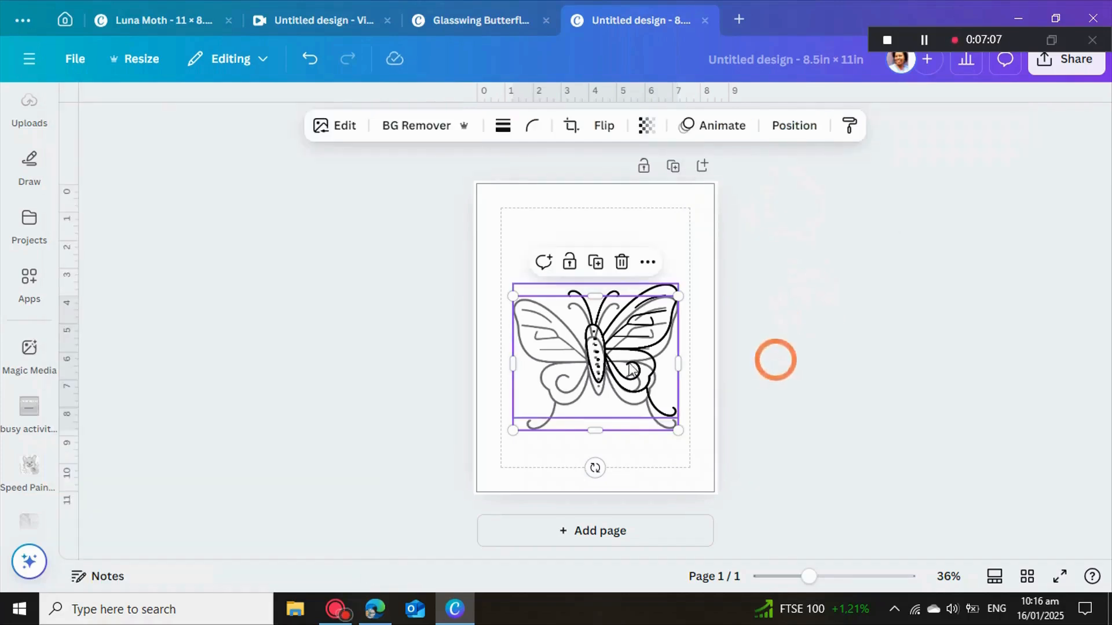
{"action": "left_click_drag", "start_coordinate": [631, 369], "coordinate": [631, 348]}
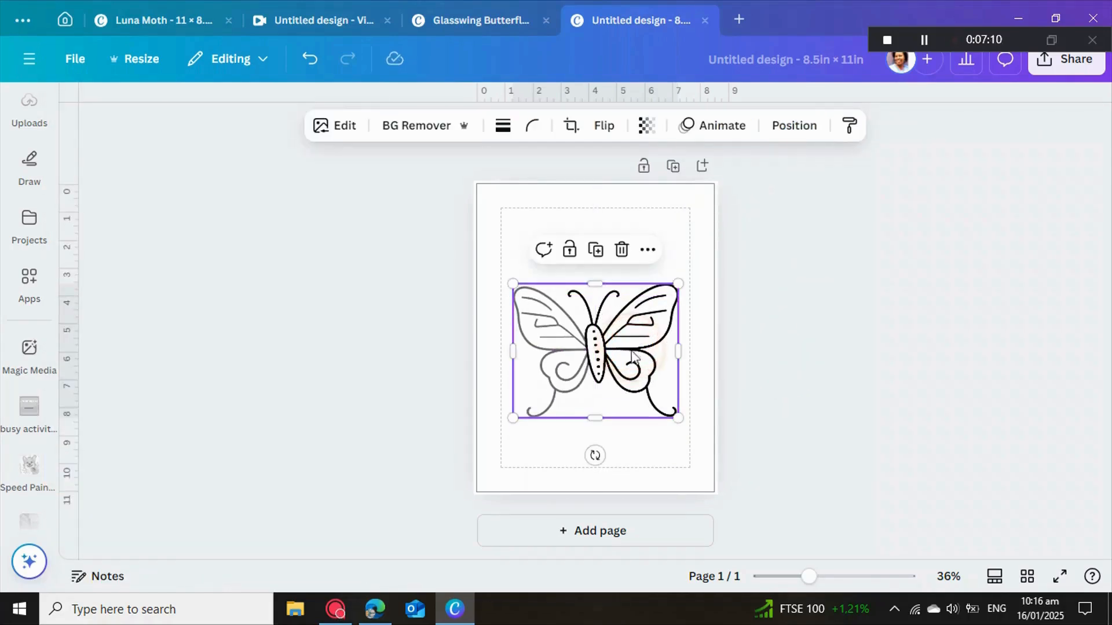
{"action": "left_click", "coordinate": [820, 388]}
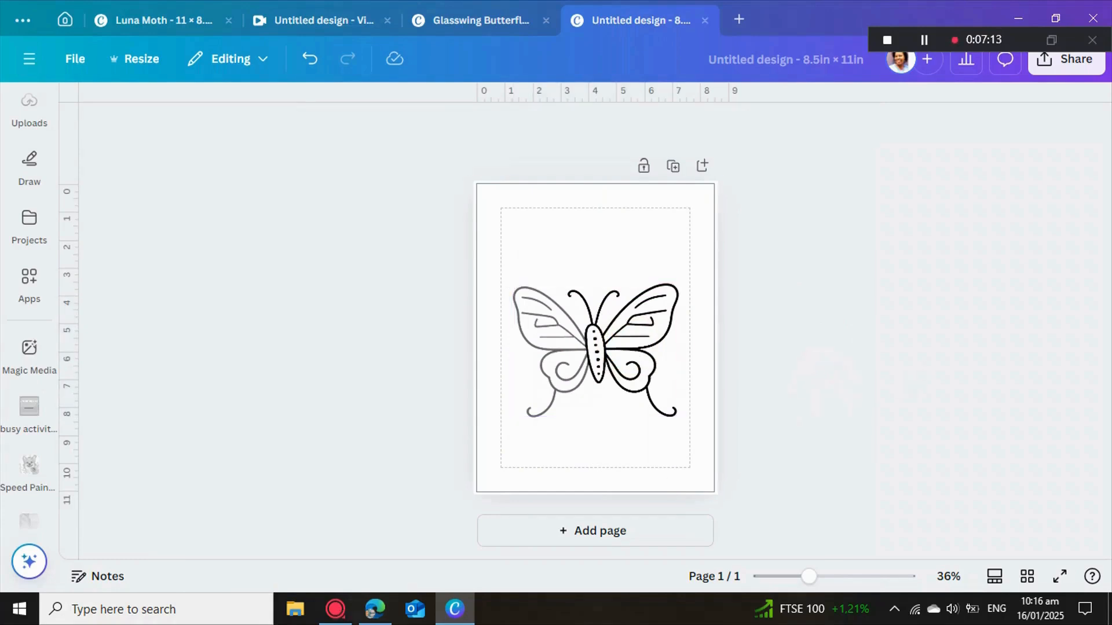
Step: Add a circle shape to the page and shrink it to a tiny dot inside the lower right wing's swirl
{"action": "left_click_drag", "start_coordinate": [809, 577], "coordinate": [845, 584]}
{"action": "left_click", "coordinate": [720, 461]}
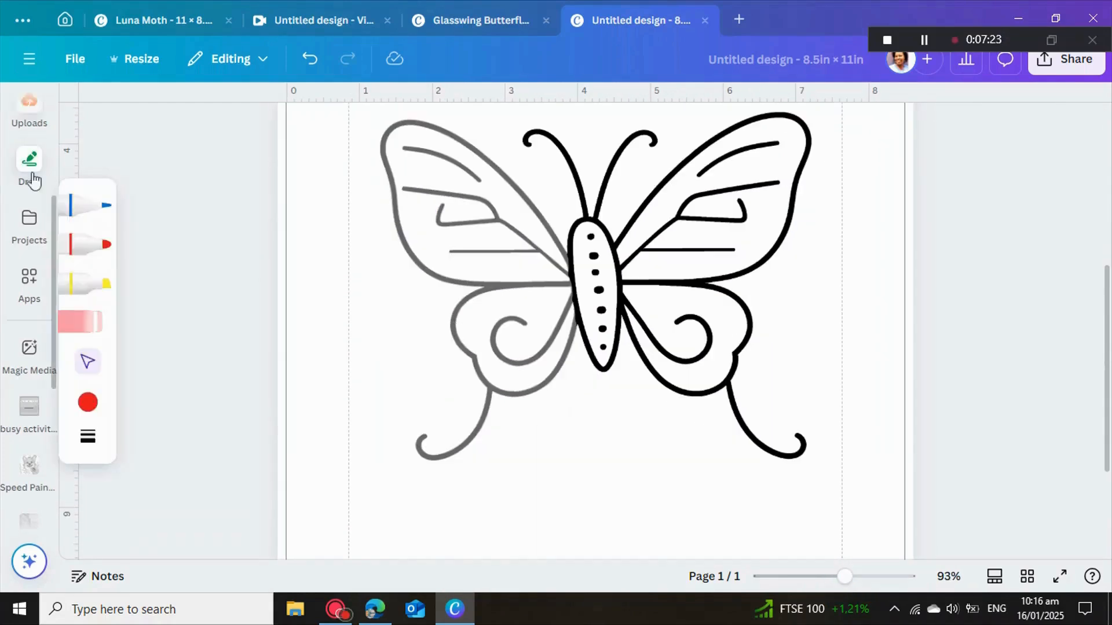
{"action": "left_click", "coordinate": [30, 229]}
{"action": "scroll", "coordinate": [36, 260], "scroll_direction": "up", "scroll_amount": 4}
{"action": "left_click", "coordinate": [32, 255]}
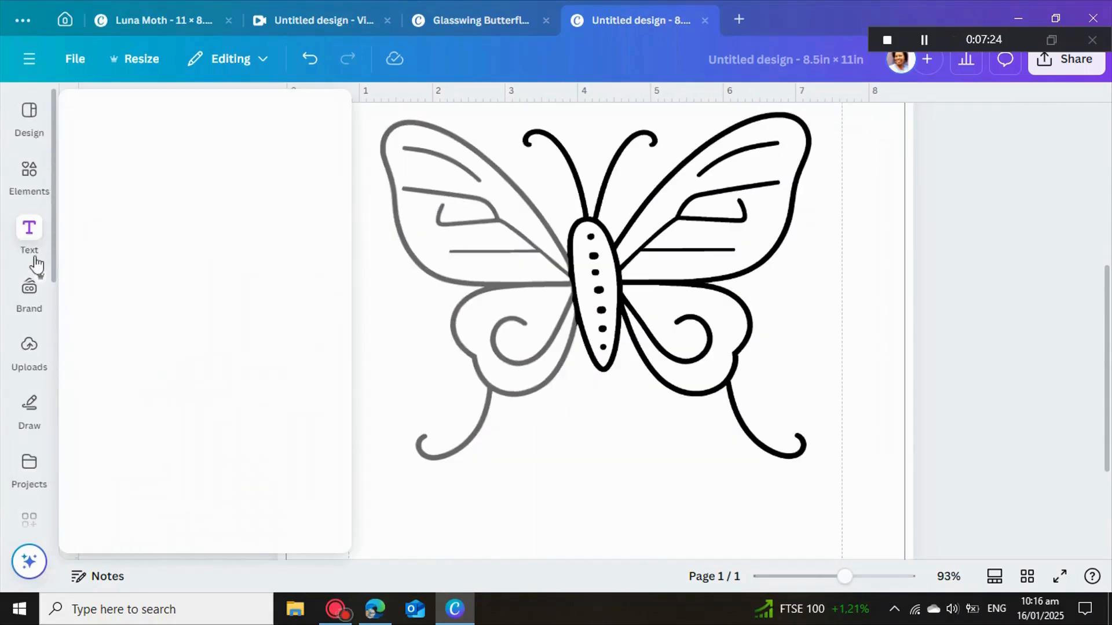
{"action": "left_click", "coordinate": [26, 180]}
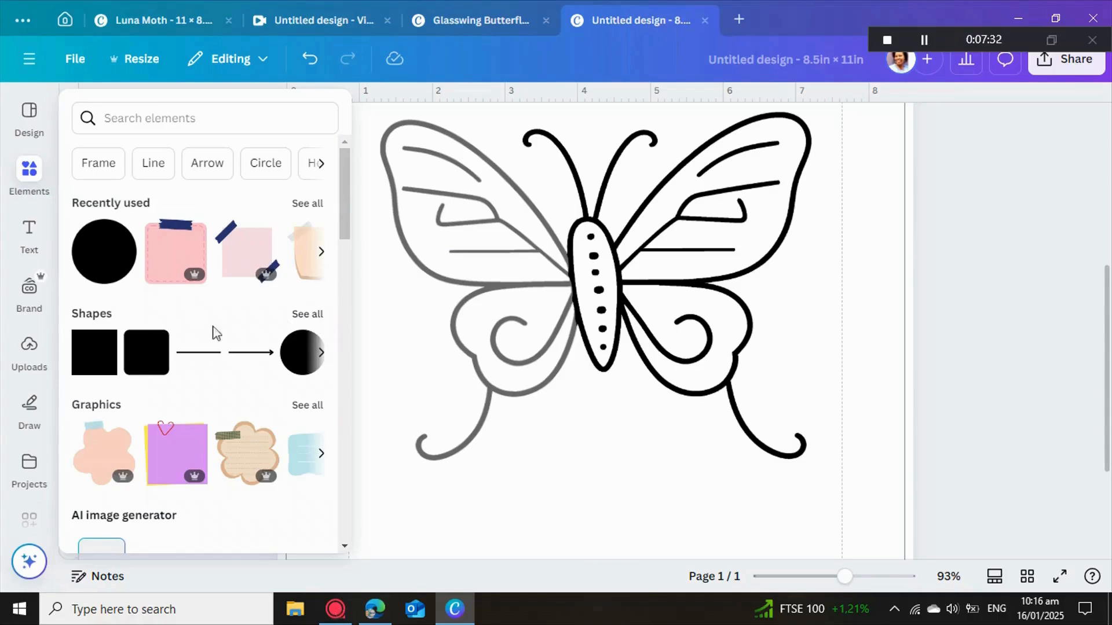
{"action": "left_click", "coordinate": [305, 317]}
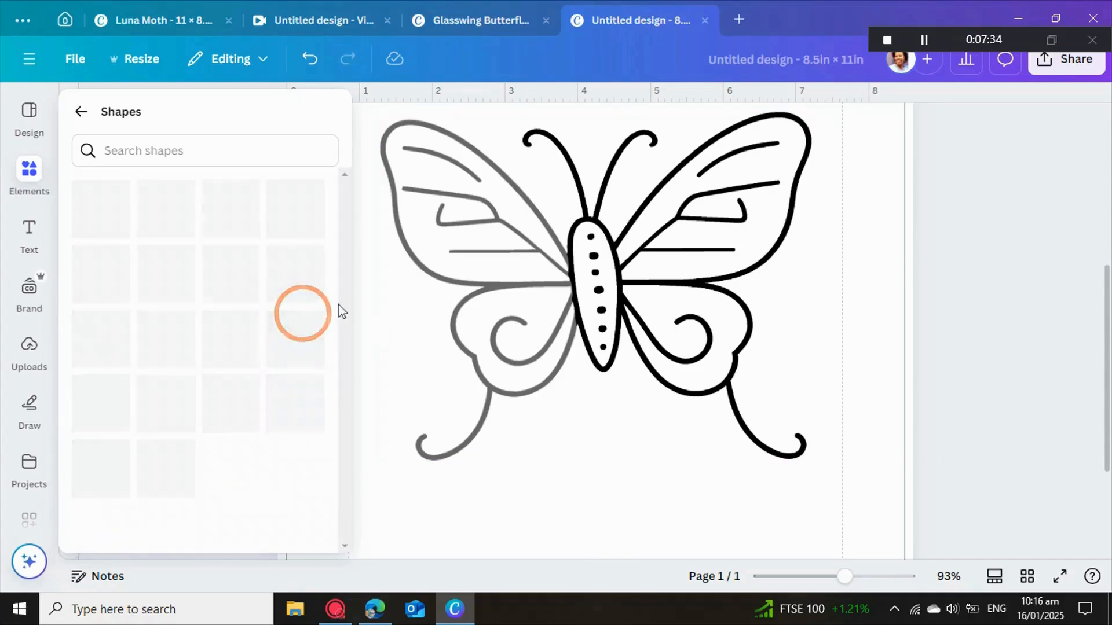
{"action": "scroll", "coordinate": [193, 387], "scroll_direction": "down", "scroll_amount": 1}
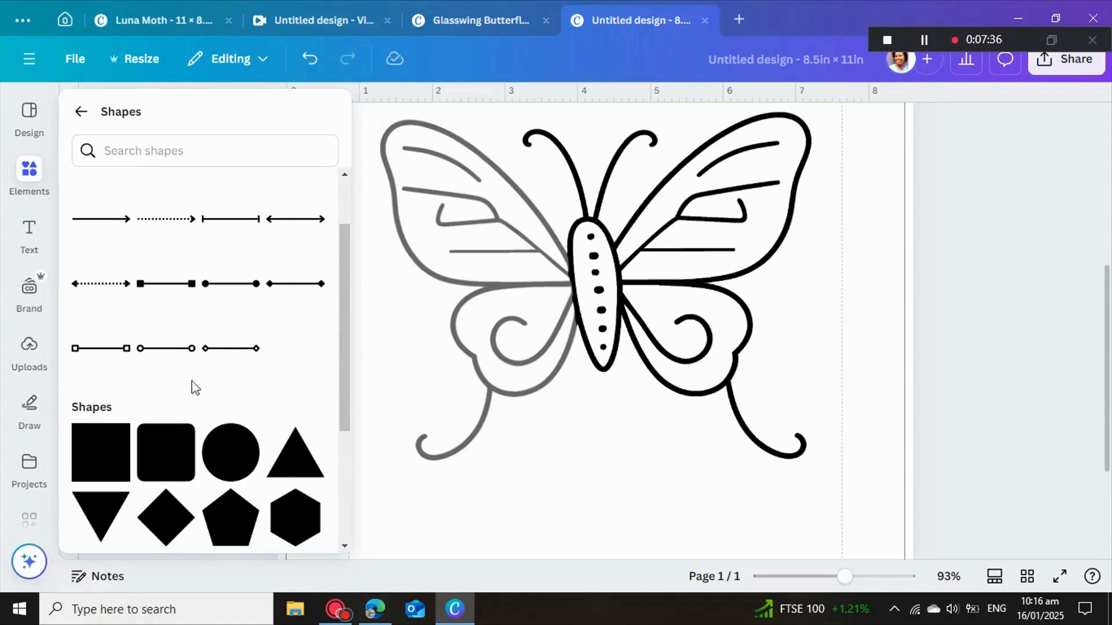
{"action": "left_click", "coordinate": [223, 453]}
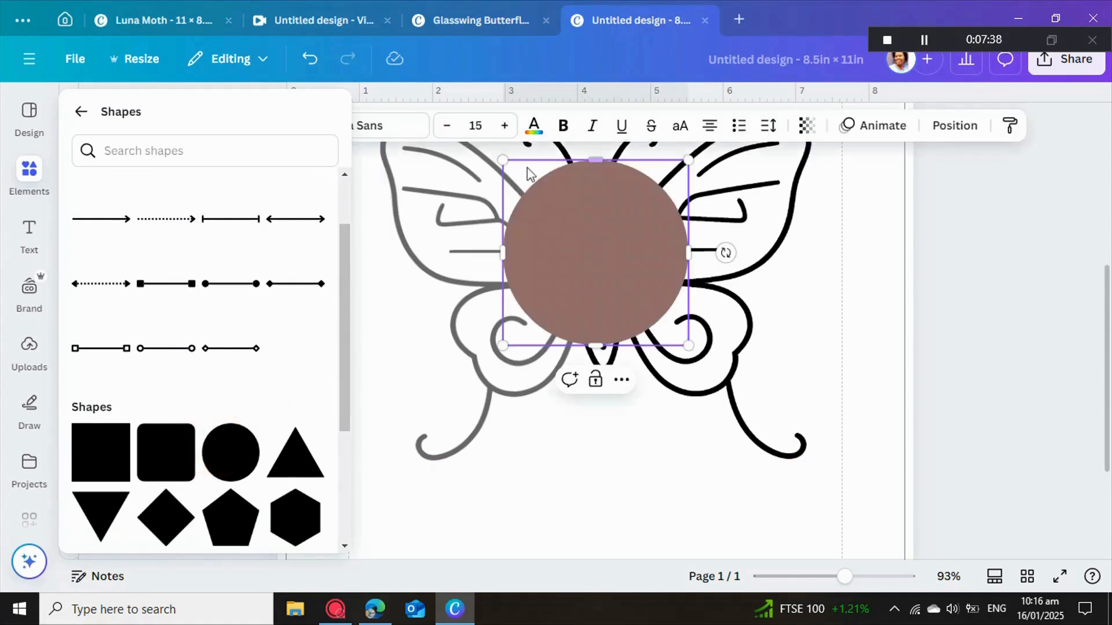
{"action": "left_click_drag", "start_coordinate": [502, 162], "coordinate": [619, 394]}
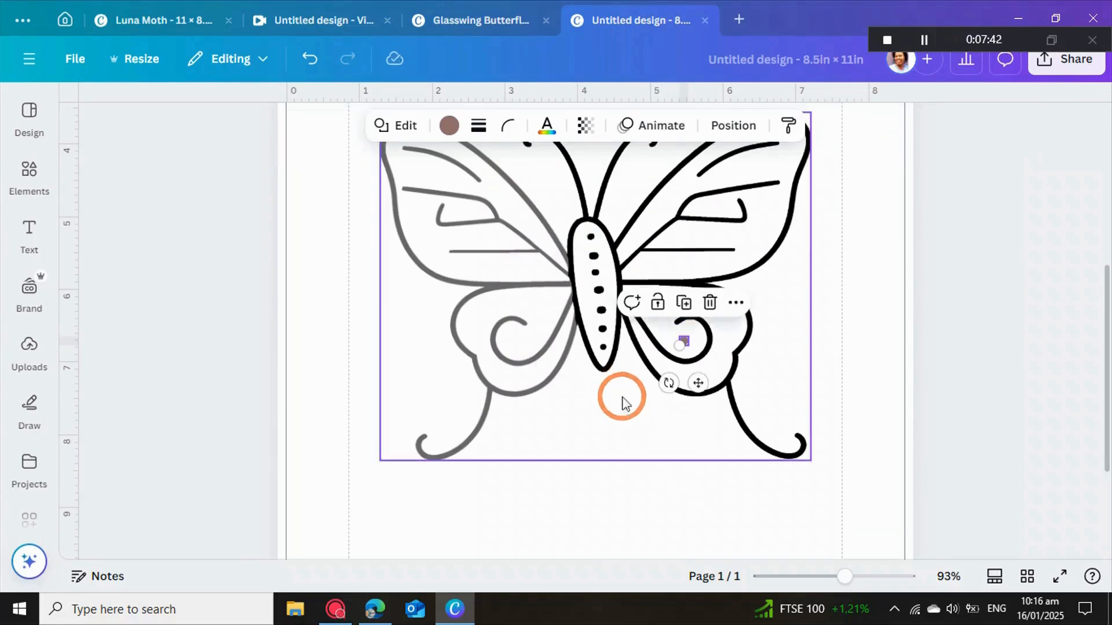
Step: Recolour the dot black and move it onto the faded lower left wing's inner edge, just beside the butterfly's body
{"action": "left_click", "coordinate": [451, 126]}
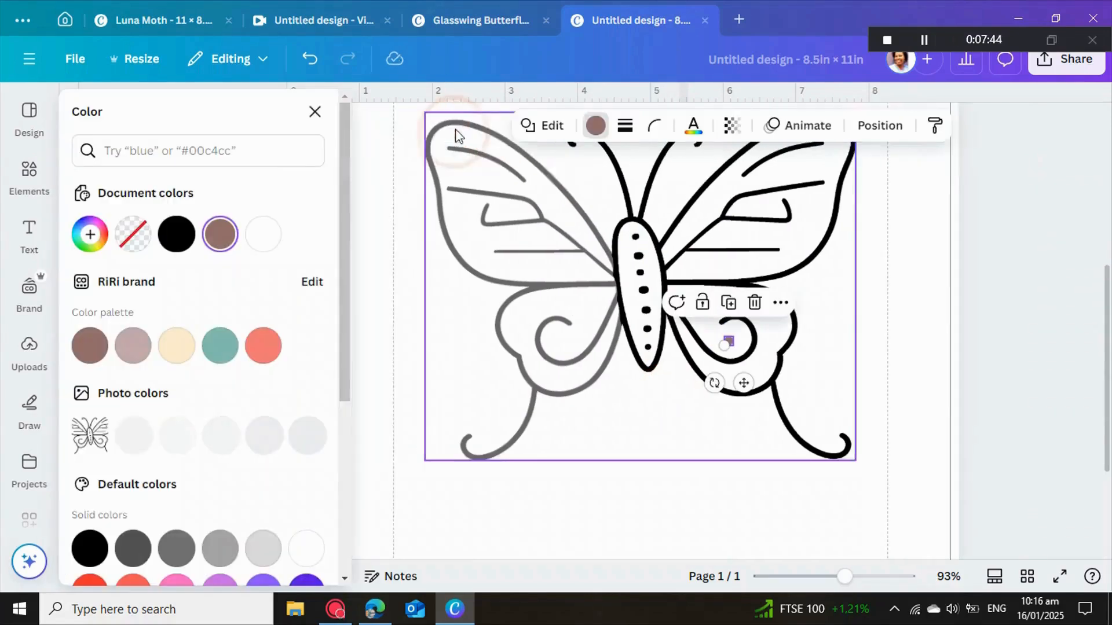
{"action": "left_click", "coordinate": [176, 234]}
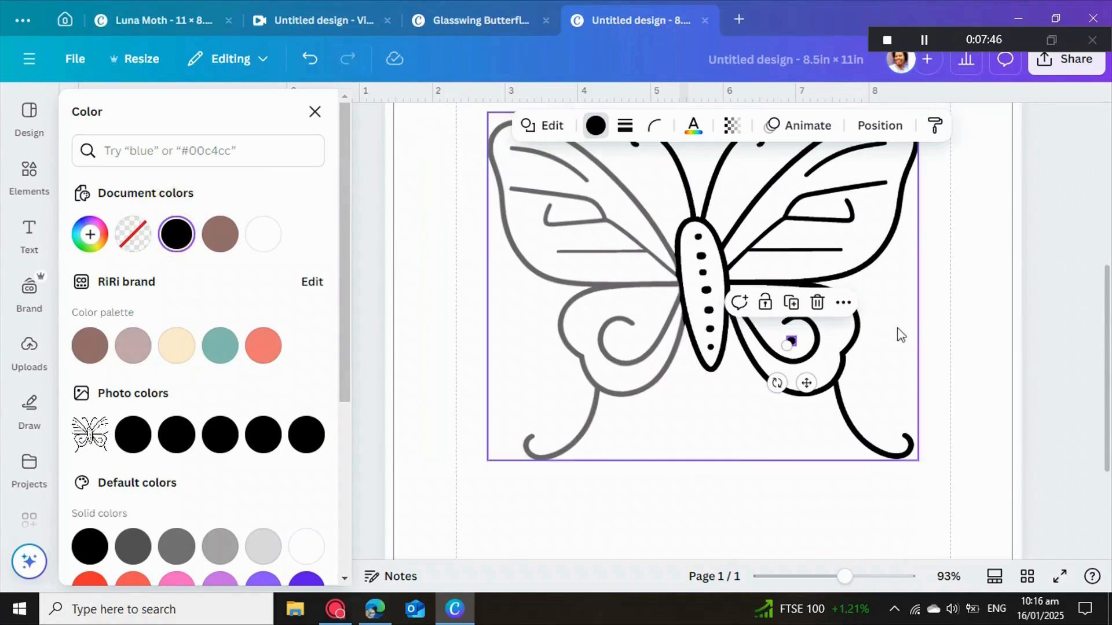
{"action": "left_click", "coordinate": [939, 339]}
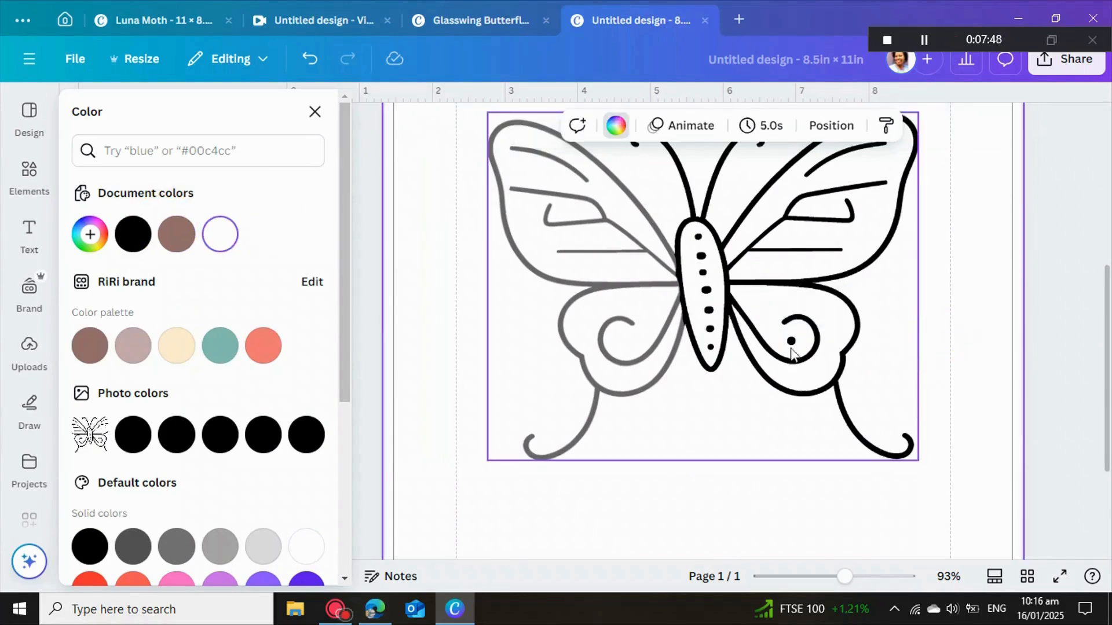
{"action": "left_click_drag", "start_coordinate": [791, 341], "coordinate": [681, 329]}
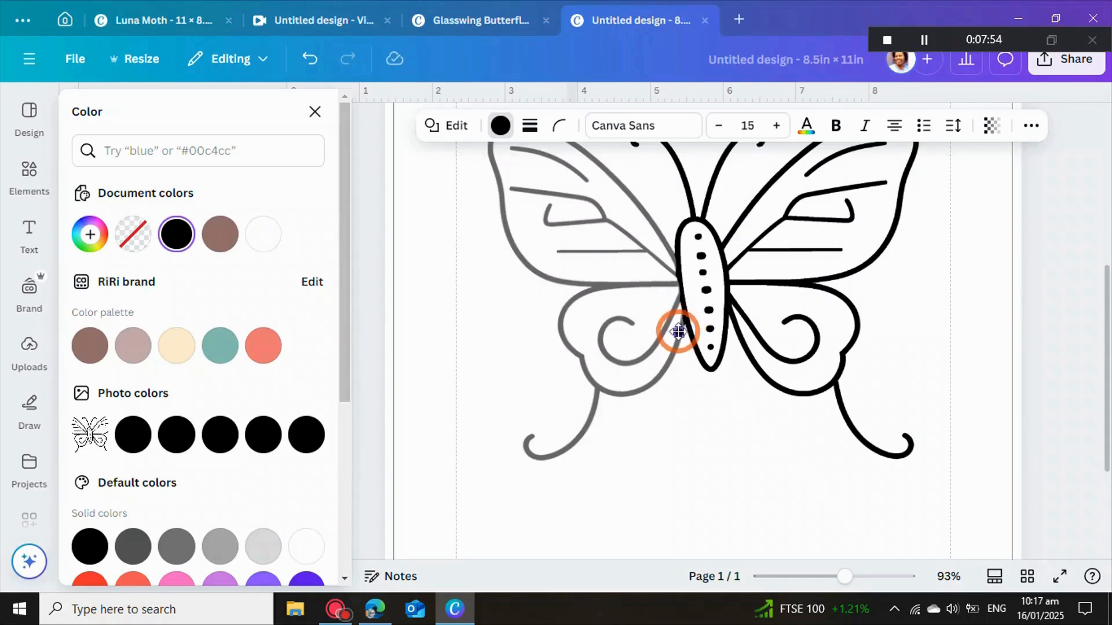
{"action": "left_click", "coordinate": [690, 385]}
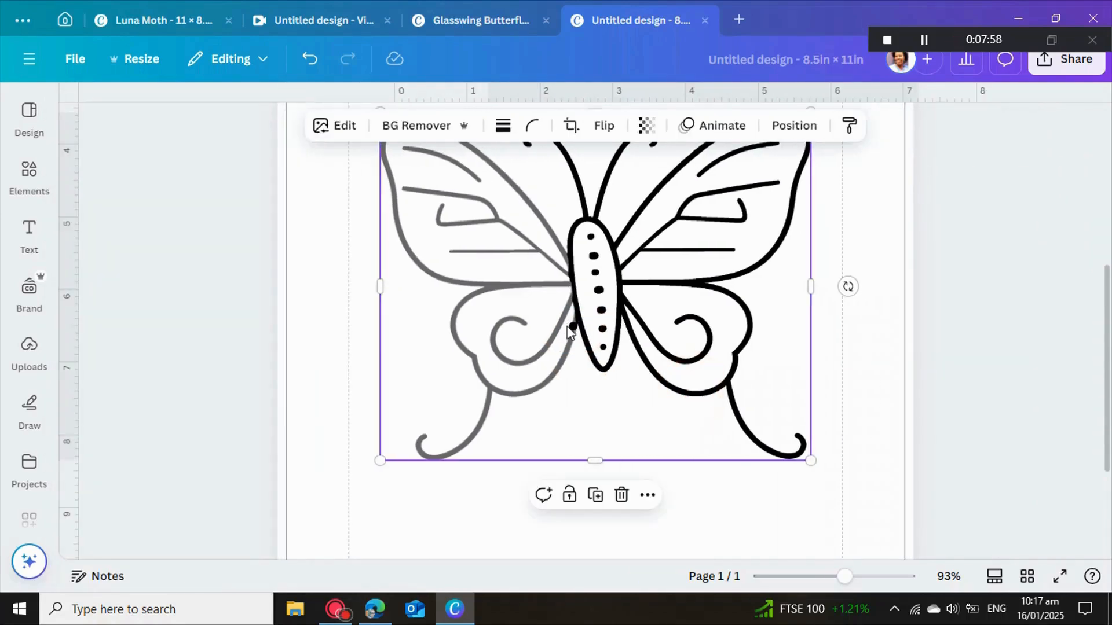
Step: Duplicate the black dot ten times to get a diagonal row of spare dots
{"action": "left_click", "coordinate": [573, 328]}
{"action": "left_click", "coordinate": [573, 290]}
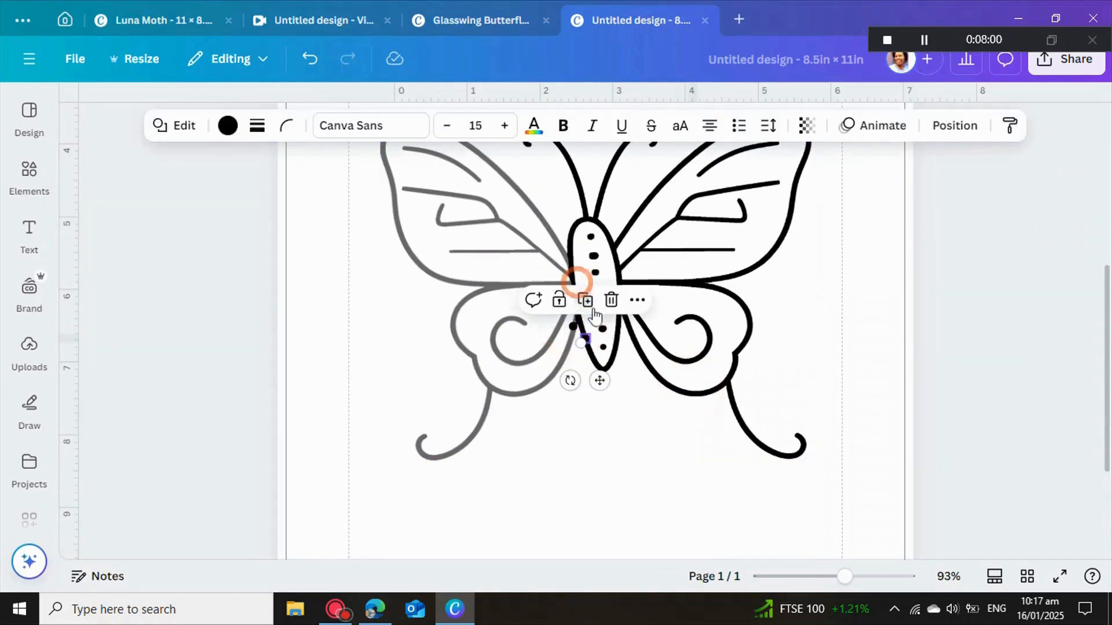
{"action": "left_click", "coordinate": [592, 306]}
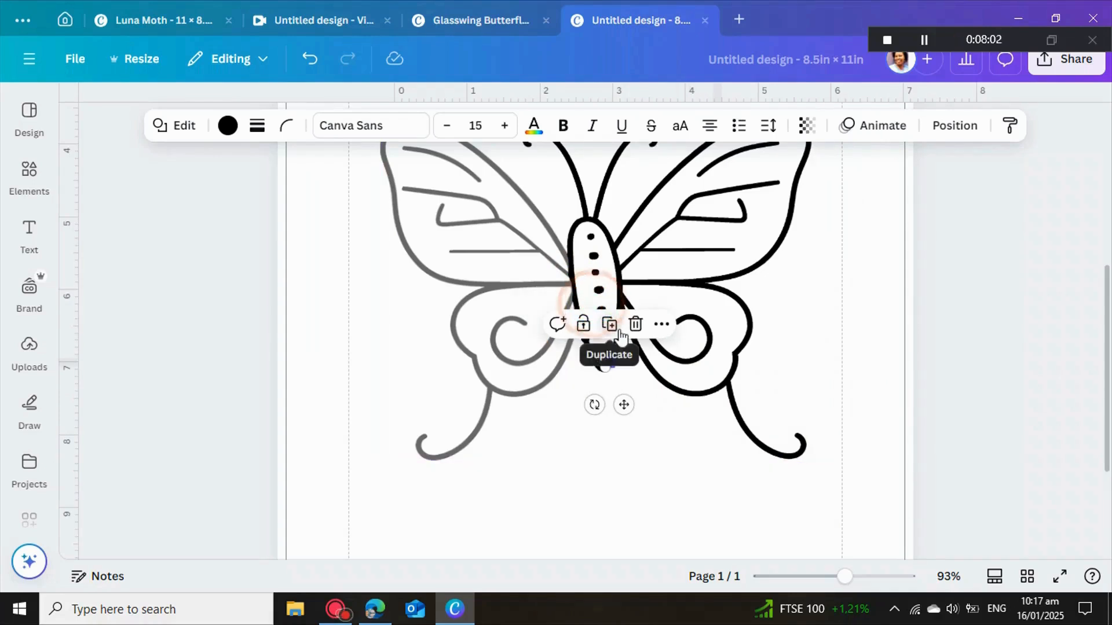
{"action": "left_click", "coordinate": [615, 330]}
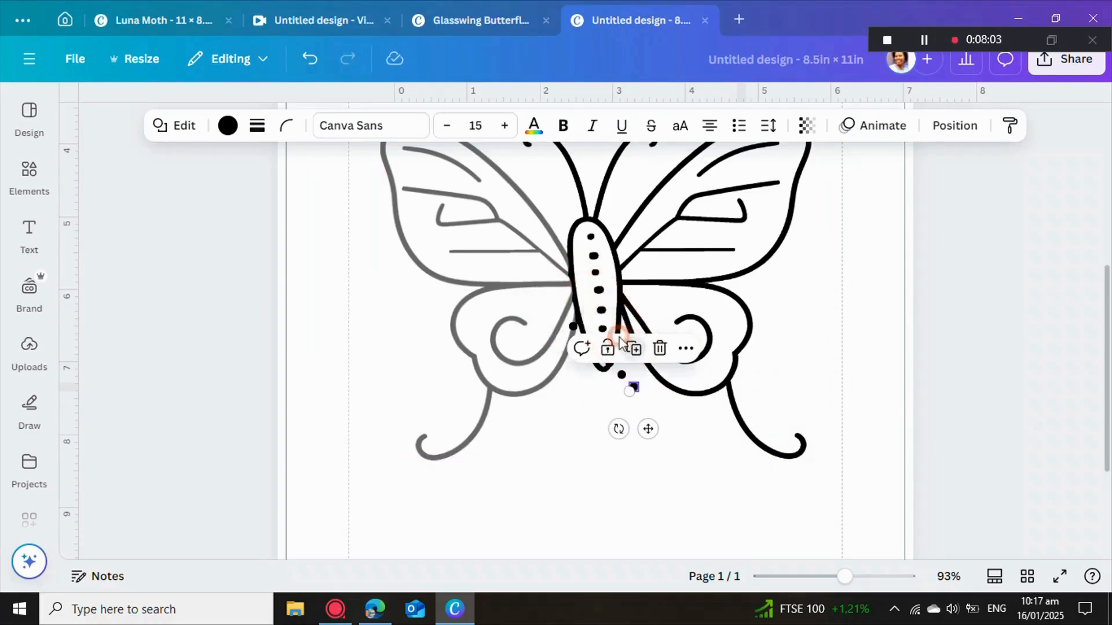
{"action": "left_click", "coordinate": [636, 362]}
{"action": "left_click", "coordinate": [647, 370]}
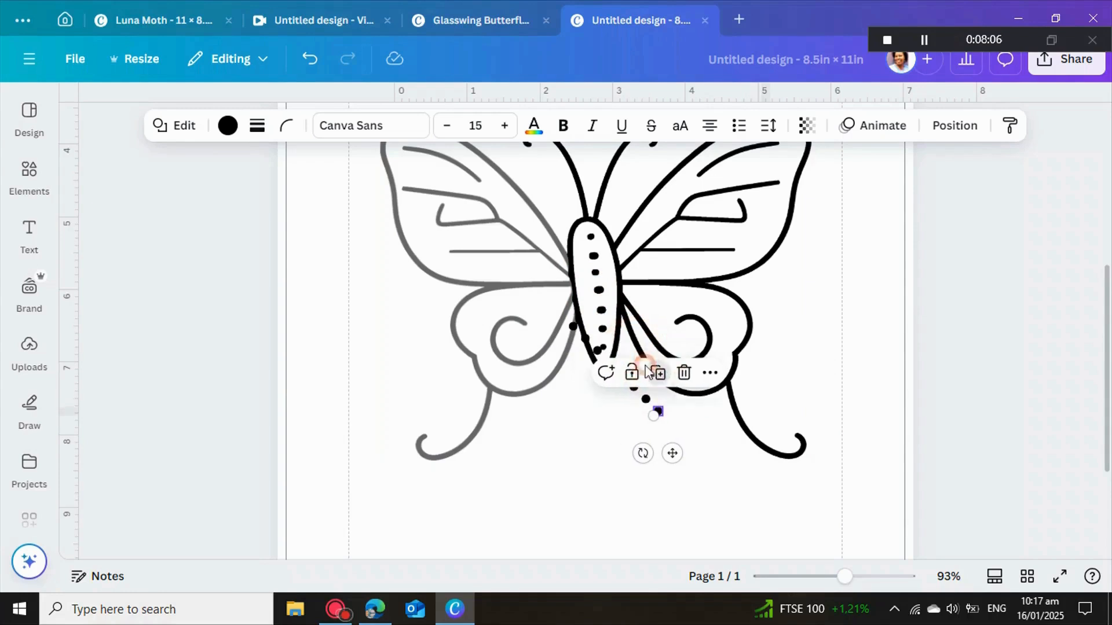
{"action": "left_click", "coordinate": [657, 374]}
{"action": "left_click", "coordinate": [669, 385]}
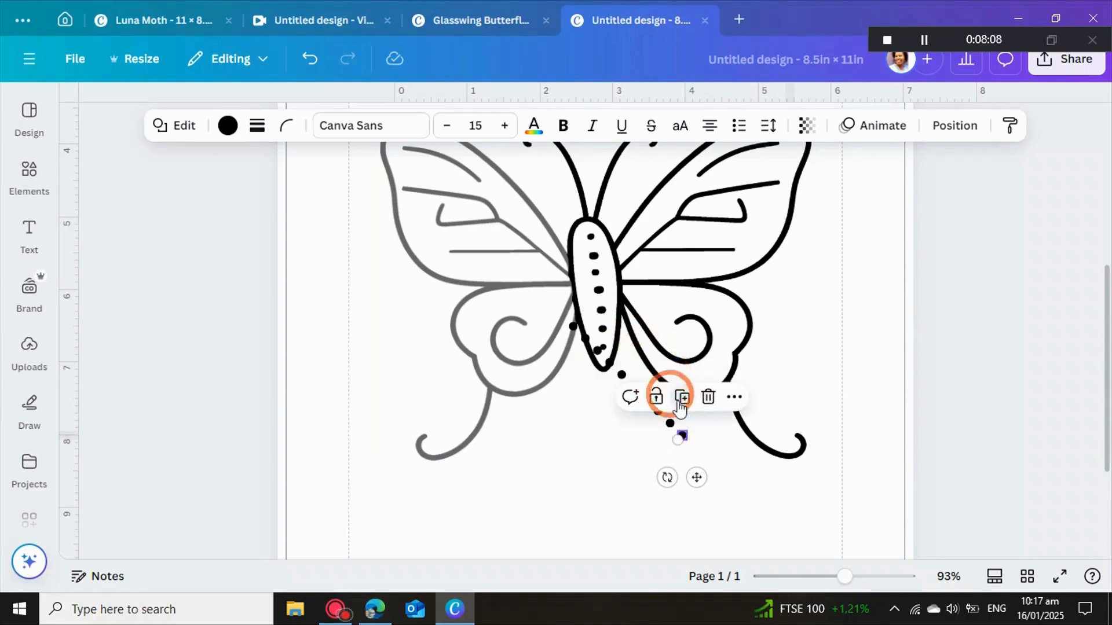
{"action": "left_click", "coordinate": [681, 397]}
{"action": "left_click", "coordinate": [805, 377]}
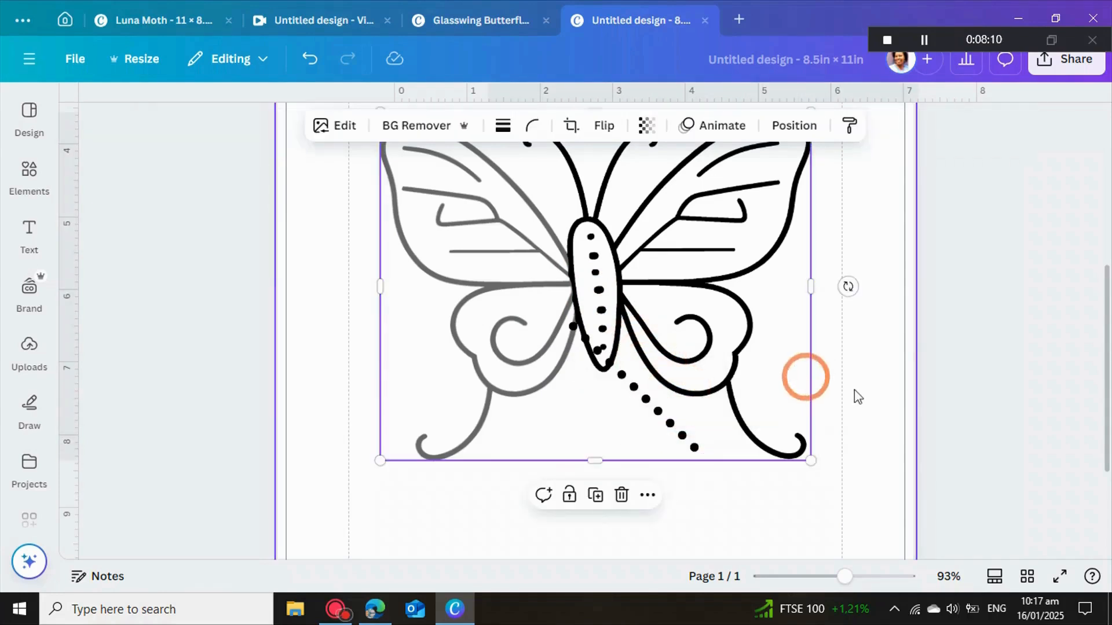
{"action": "left_click", "coordinate": [854, 389]}
Step: Move four spare dots onto the faded lower left wing's bottom edge, the start and middle of its tail, and the tail's curled tip
{"action": "left_click", "coordinate": [682, 443]}
{"action": "left_click_drag", "start_coordinate": [683, 437], "coordinate": [549, 380]}
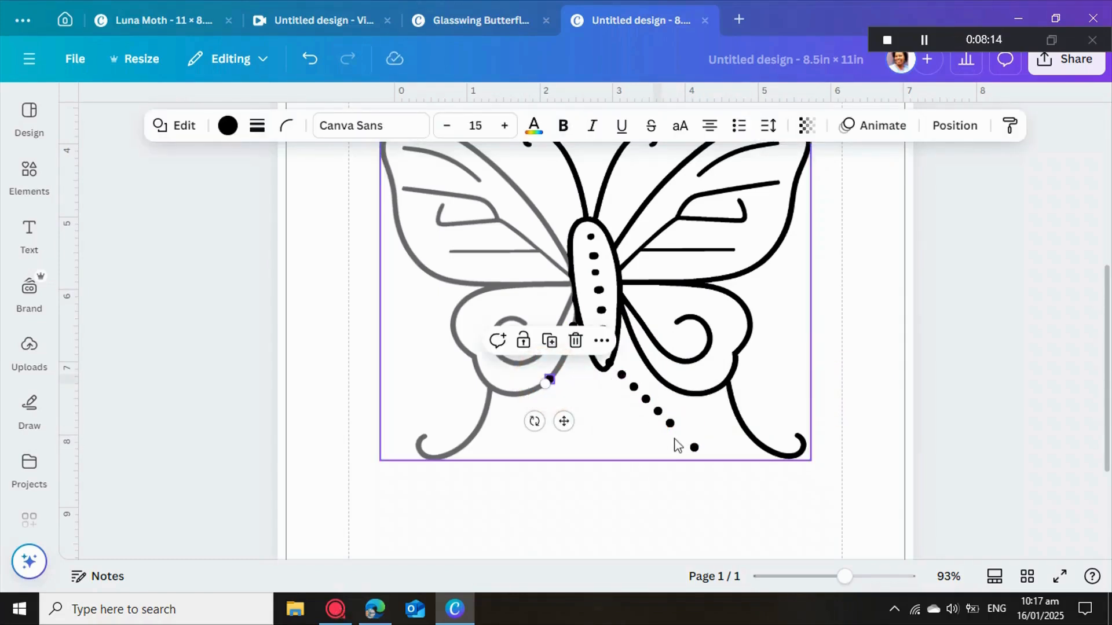
{"action": "left_click_drag", "start_coordinate": [693, 449], "coordinate": [493, 388]}
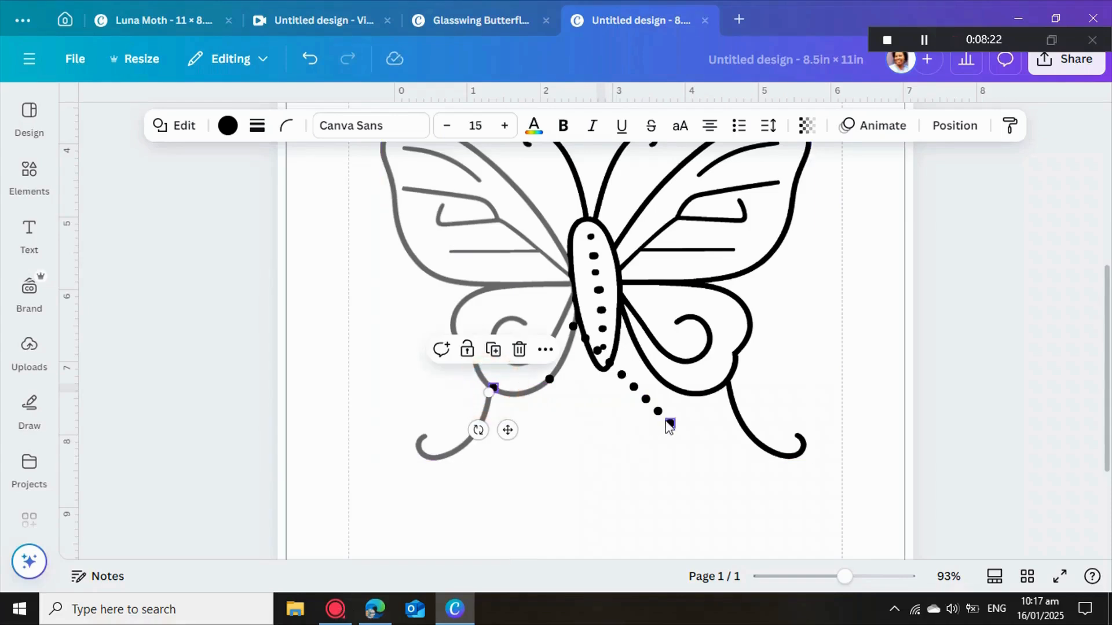
{"action": "left_click_drag", "start_coordinate": [667, 424], "coordinate": [467, 444]}
{"action": "left_click_drag", "start_coordinate": [658, 411], "coordinate": [423, 439]}
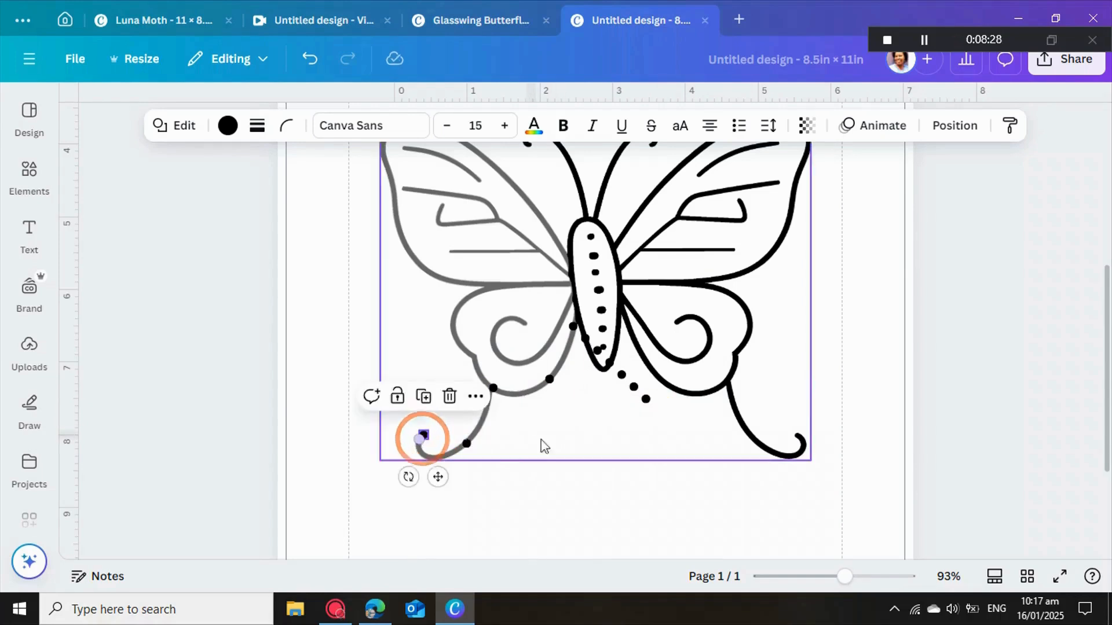
Step: Place five more spare dots along the faded lower left wing's outer curve and across its top edge to the body
{"action": "left_click", "coordinate": [646, 399]}
{"action": "left_click_drag", "start_coordinate": [646, 399], "coordinate": [472, 358]}
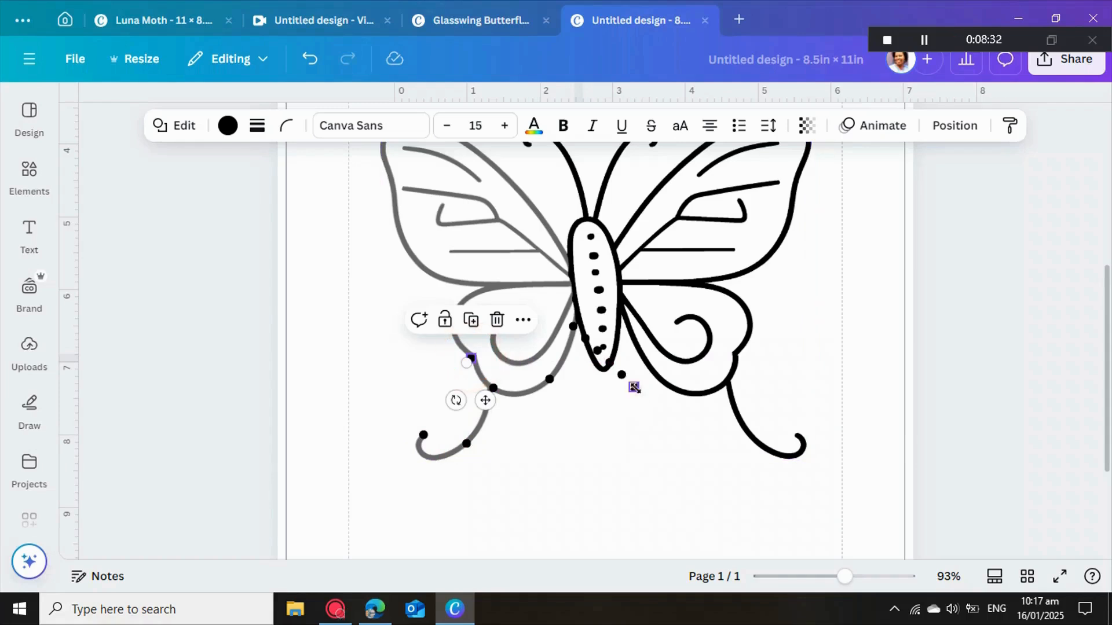
{"action": "left_click_drag", "start_coordinate": [634, 387], "coordinate": [458, 313]}
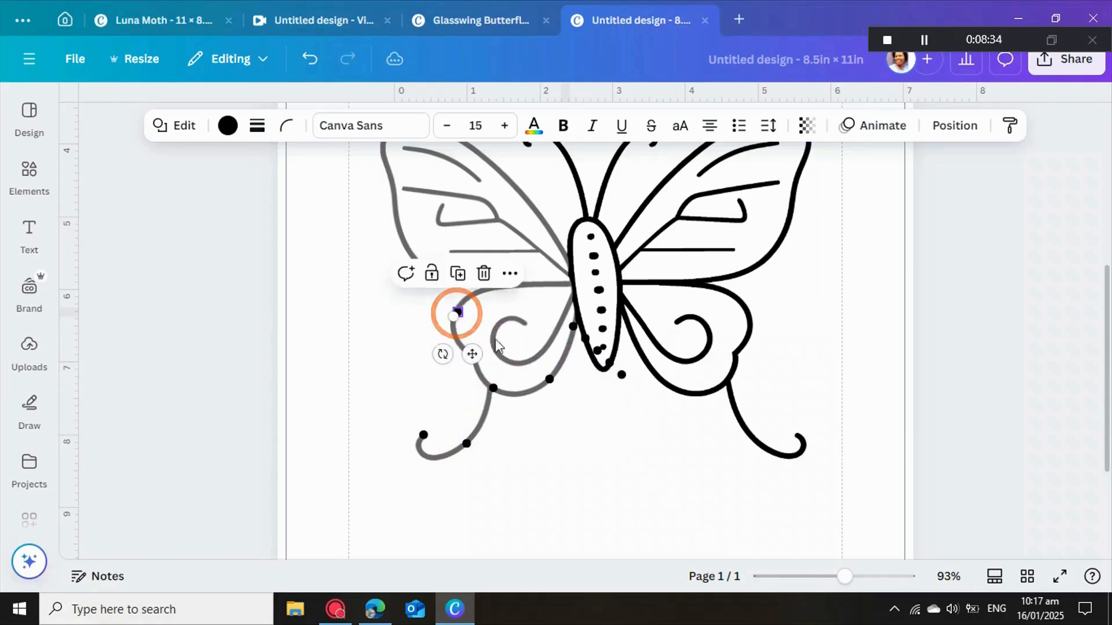
{"action": "left_click", "coordinate": [622, 375]}
{"action": "left_click_drag", "start_coordinate": [622, 375], "coordinate": [488, 287]}
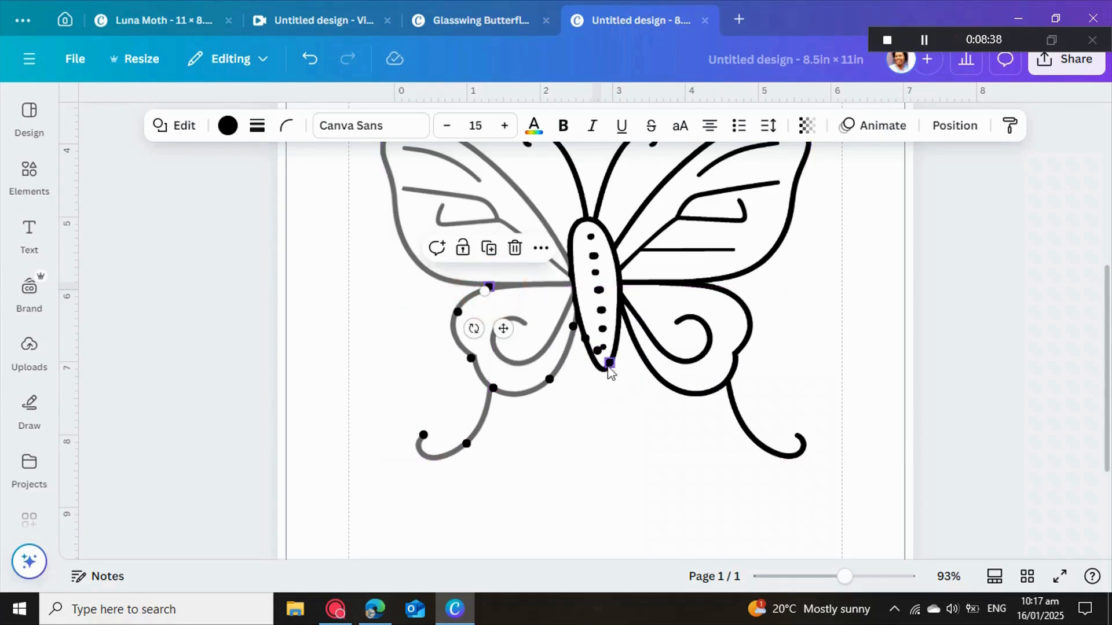
{"action": "left_click", "coordinate": [608, 361]}
{"action": "left_click_drag", "start_coordinate": [608, 361], "coordinate": [530, 286]}
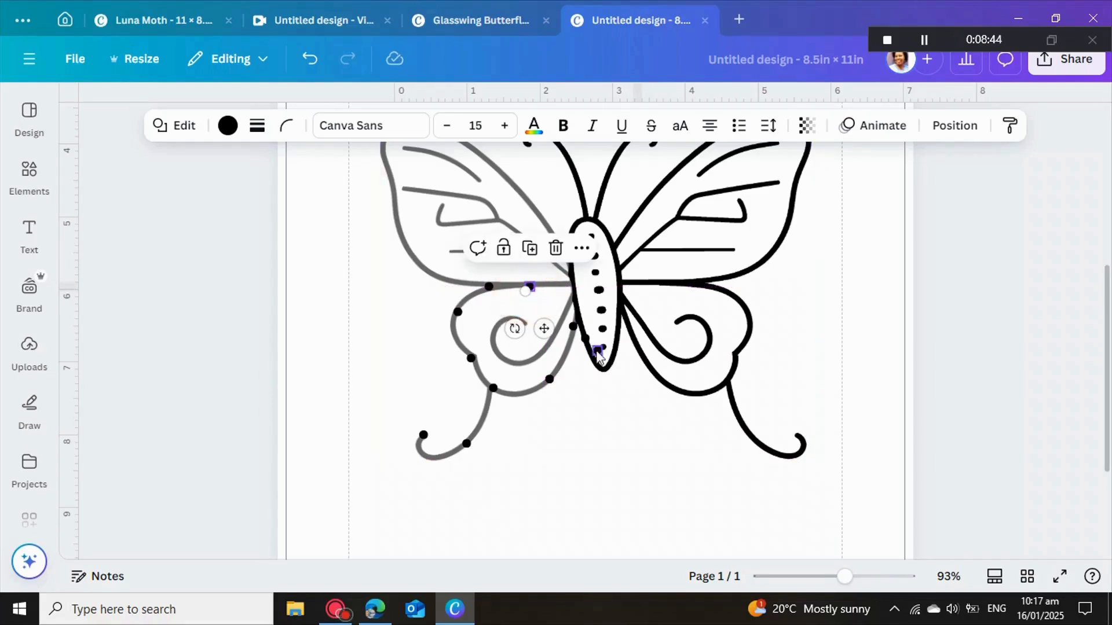
{"action": "left_click_drag", "start_coordinate": [602, 348], "coordinate": [568, 286]}
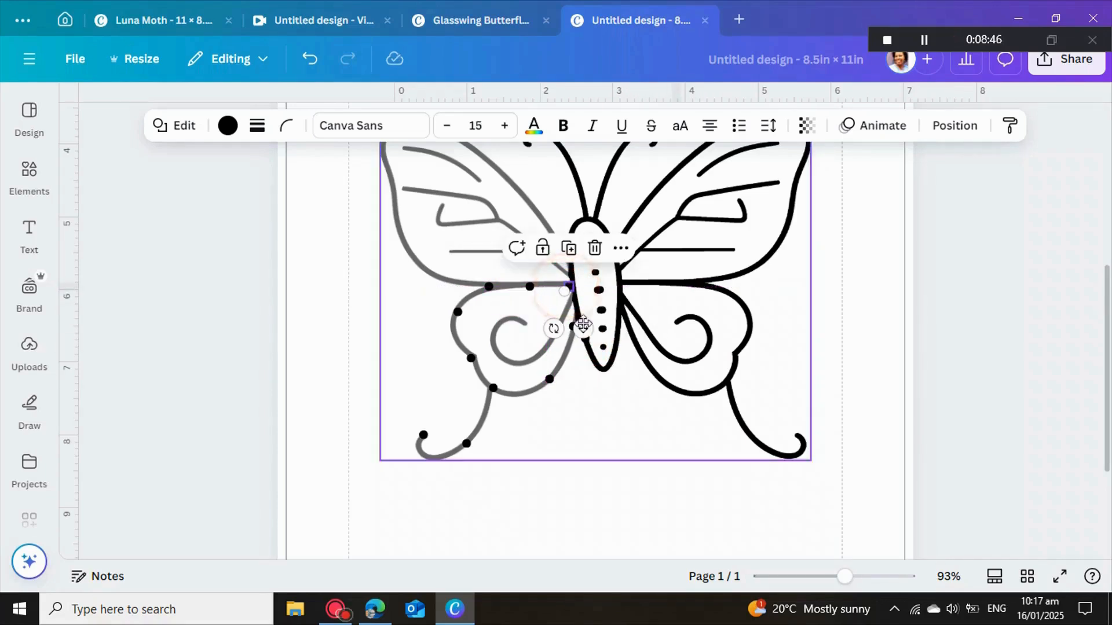
Step: Duplicate the dot where the lower left wing's top edge meets the body six times for more spare dots
{"action": "left_click", "coordinate": [569, 247]}
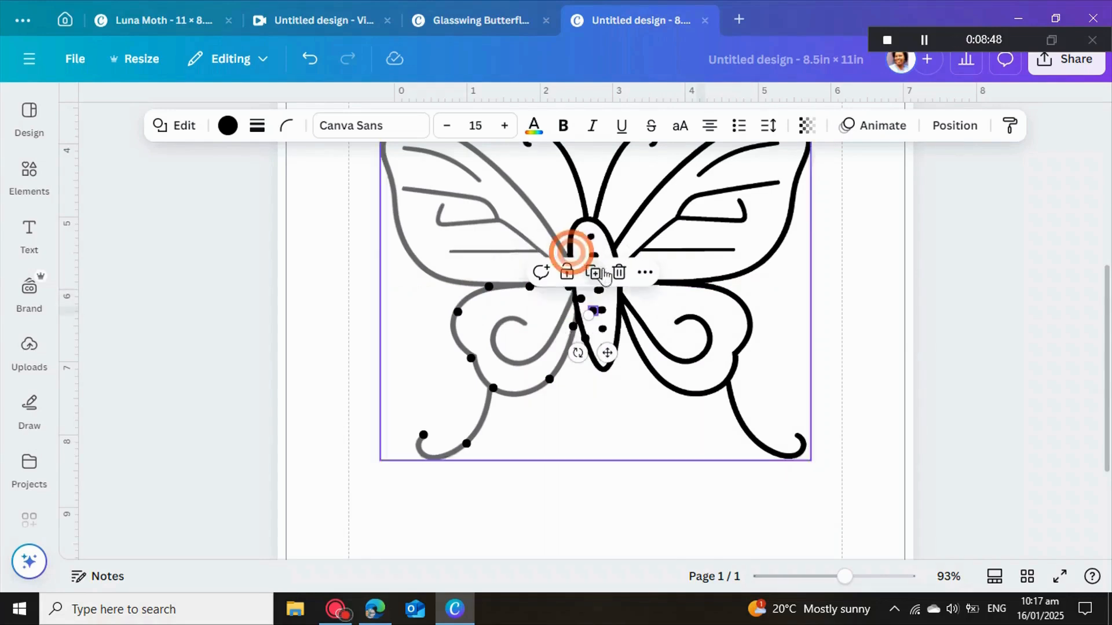
{"action": "left_click", "coordinate": [604, 276]}
{"action": "left_click", "coordinate": [614, 288]}
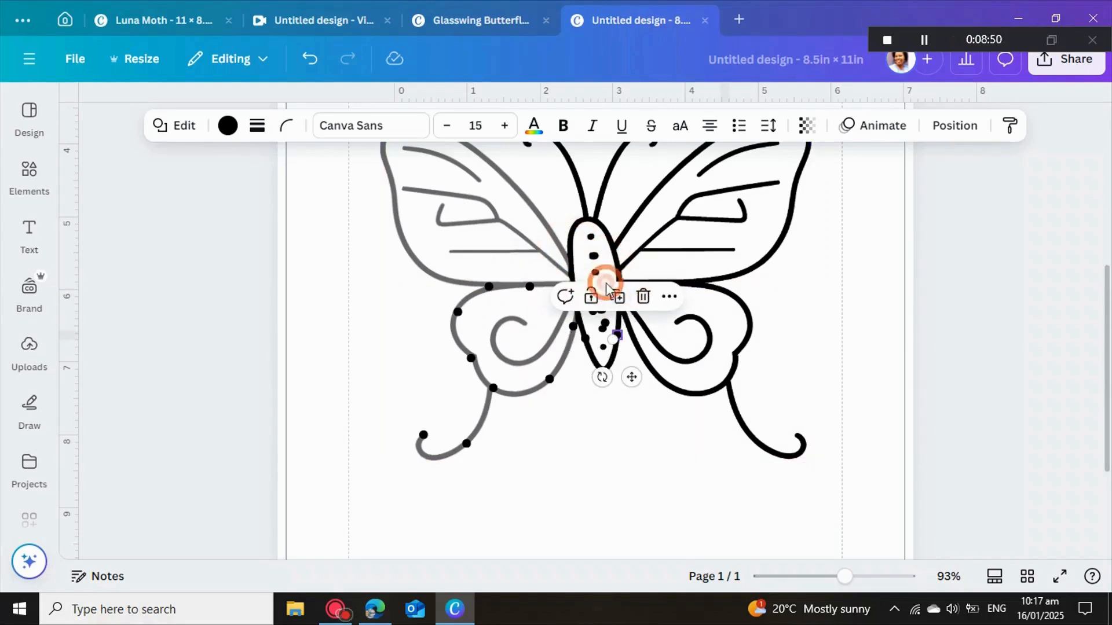
{"action": "left_click", "coordinate": [620, 298]}
{"action": "left_click", "coordinate": [626, 310]}
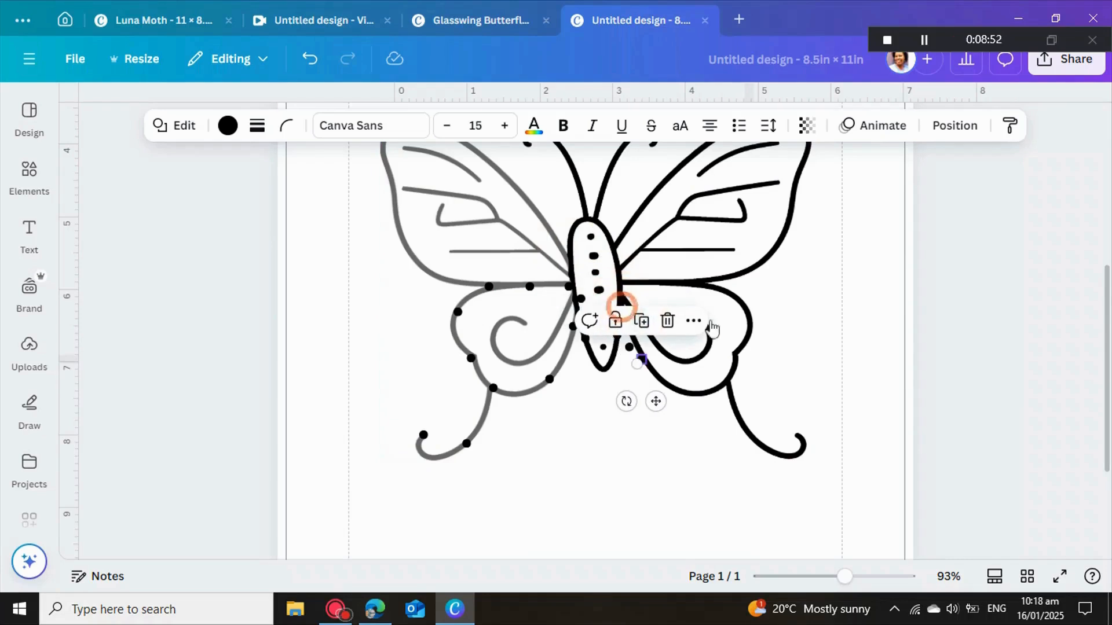
{"action": "left_click", "coordinate": [829, 337]}
{"action": "left_click", "coordinate": [607, 338]}
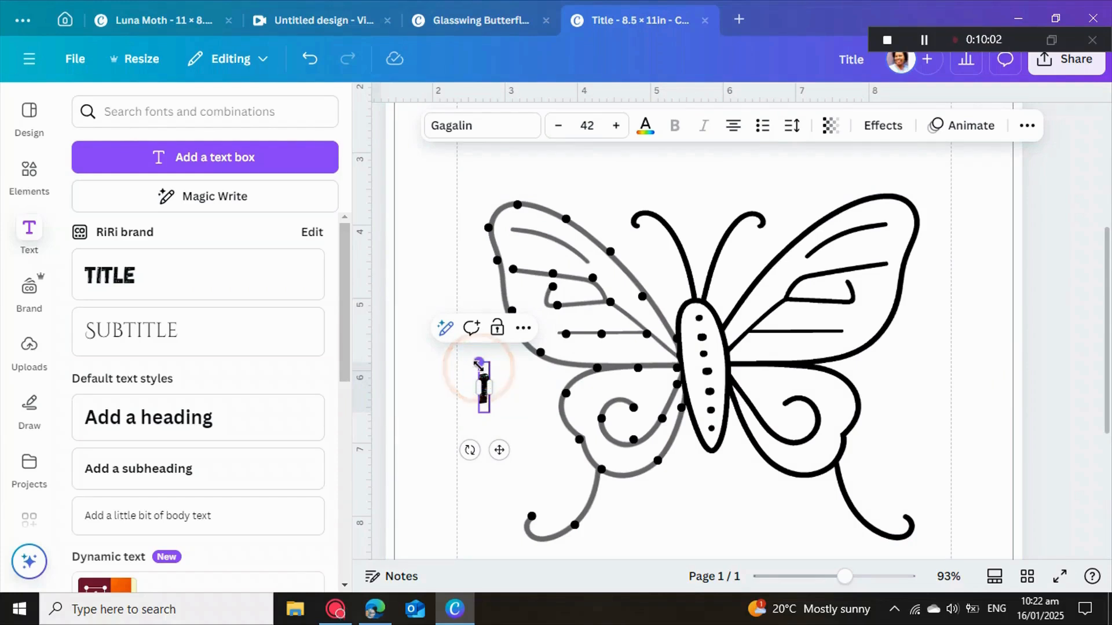
Step: Shrink the number 1 text to a font size of about 25.3 and change its font to Horizon
{"action": "mouse_move", "coordinate": [482, 405]}
{"action": "left_mouse_down"}
{"action": "mouse_move", "coordinate": [479, 368]}
{"action": "mouse_move", "coordinate": [486, 413]}
{"action": "left_mouse_up"}
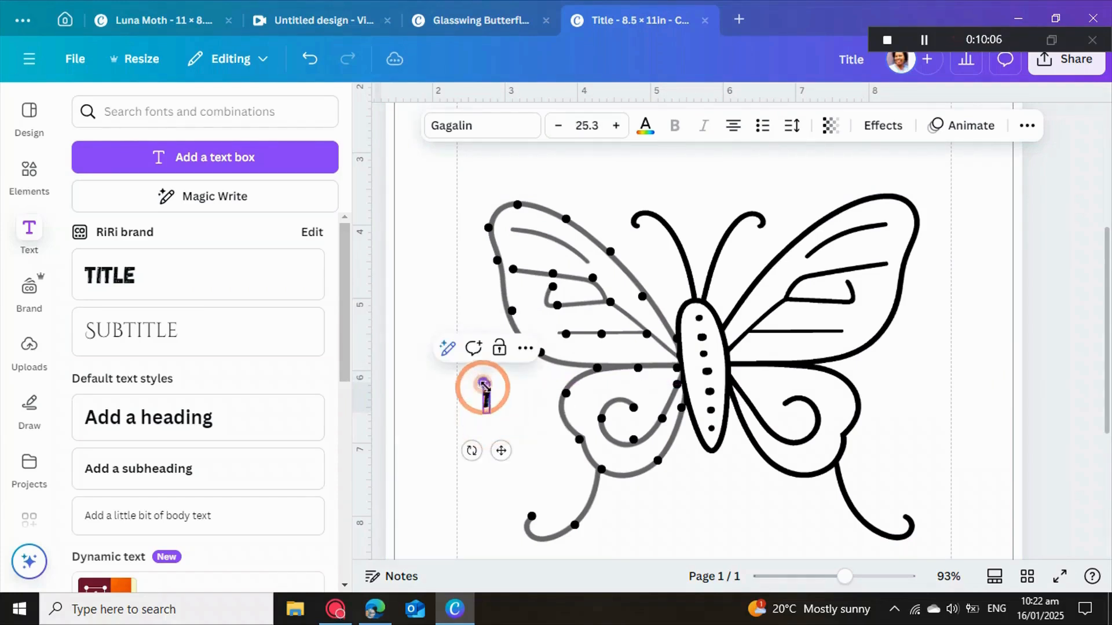
{"action": "left_click", "coordinate": [474, 443]}
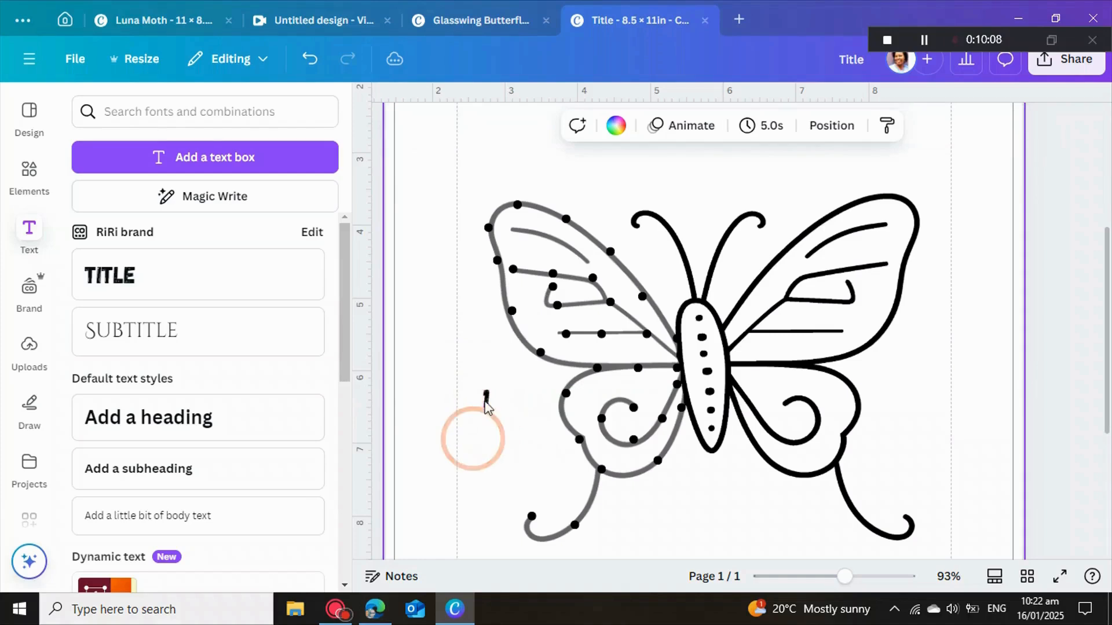
{"action": "left_click", "coordinate": [485, 398]}
{"action": "left_click", "coordinate": [476, 125]}
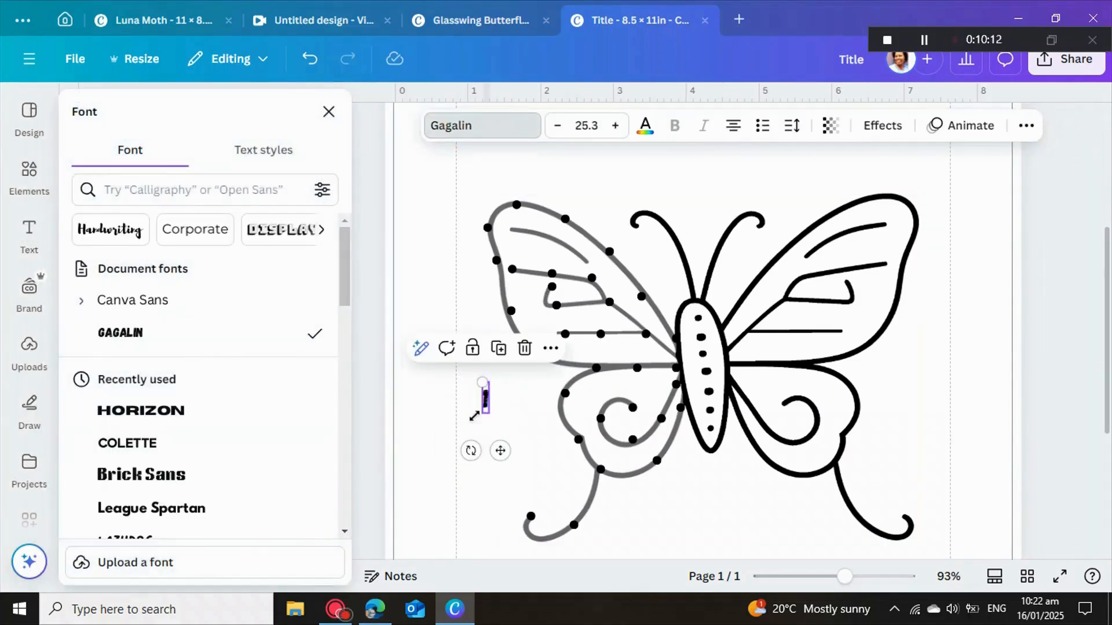
{"action": "left_click", "coordinate": [166, 414]}
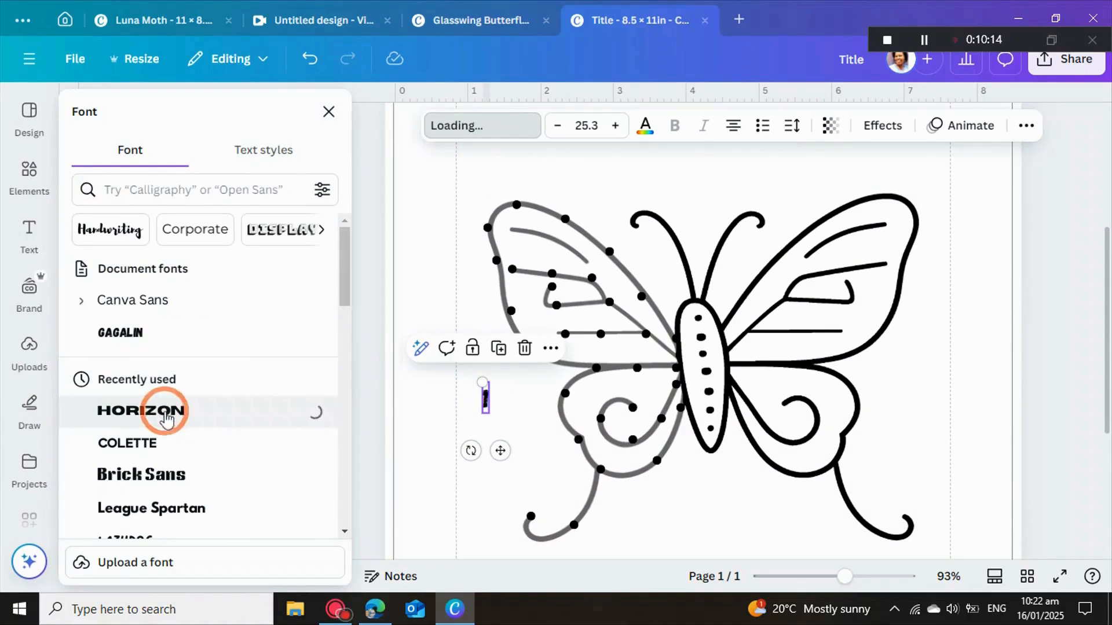
{"action": "left_click", "coordinate": [454, 419]}
Step: Shrink the number 1 to a font size of about 12.4 and place it just below the lower left wing's inner-edge dot beside the body
{"action": "left_click", "coordinate": [485, 396]}
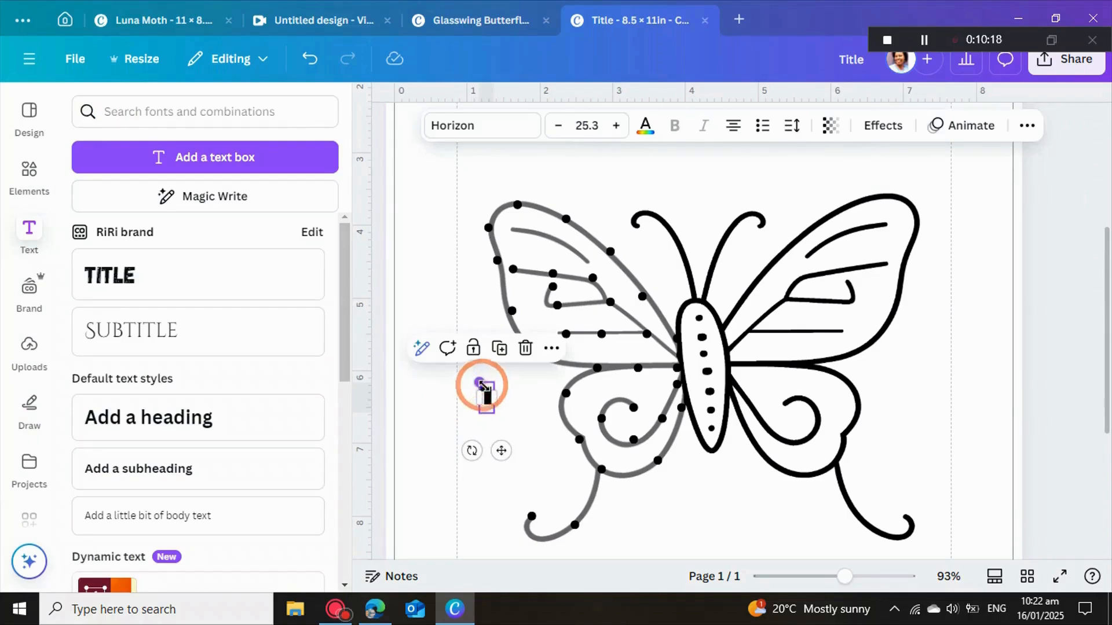
{"action": "left_click_drag", "start_coordinate": [483, 385], "coordinate": [685, 436]}
{"action": "left_click", "coordinate": [466, 440]}
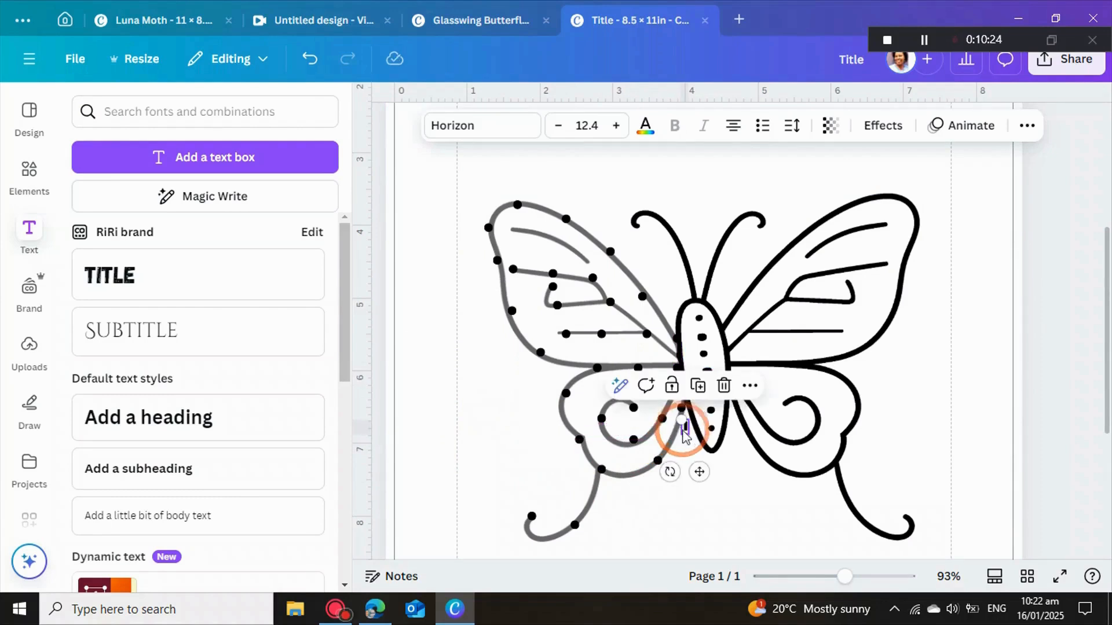
Step: Move the copy of the number 1 beside the dot on the lower left wing's bottom edge and change it to 2
{"action": "left_click", "coordinate": [762, 497]}
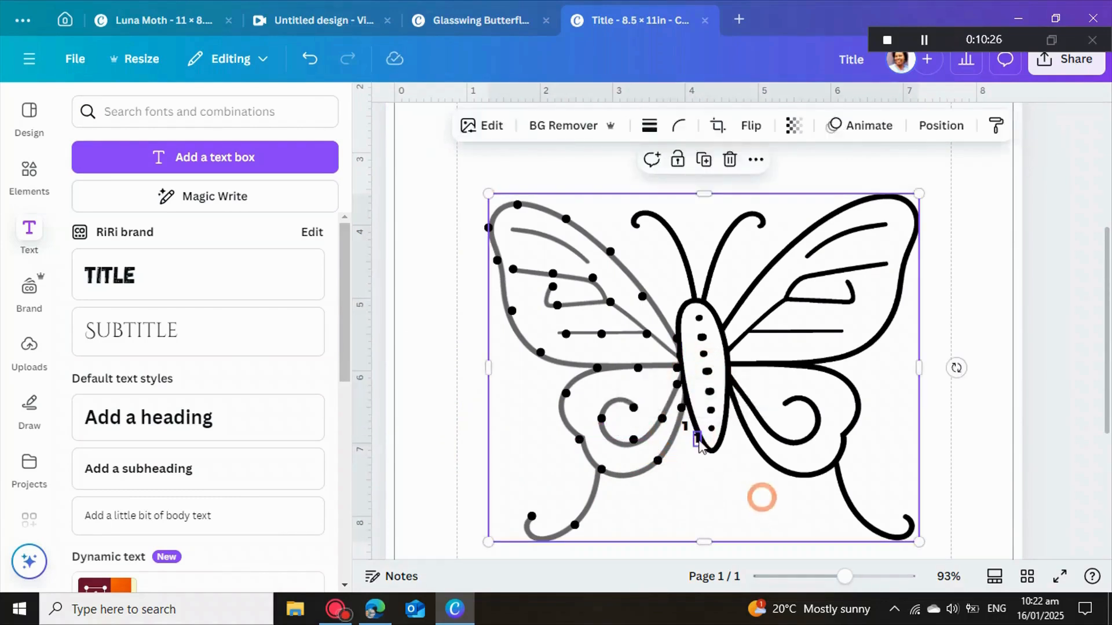
{"action": "left_click_drag", "start_coordinate": [697, 439], "coordinate": [666, 466]}
{"action": "double_click", "coordinate": [668, 470]}
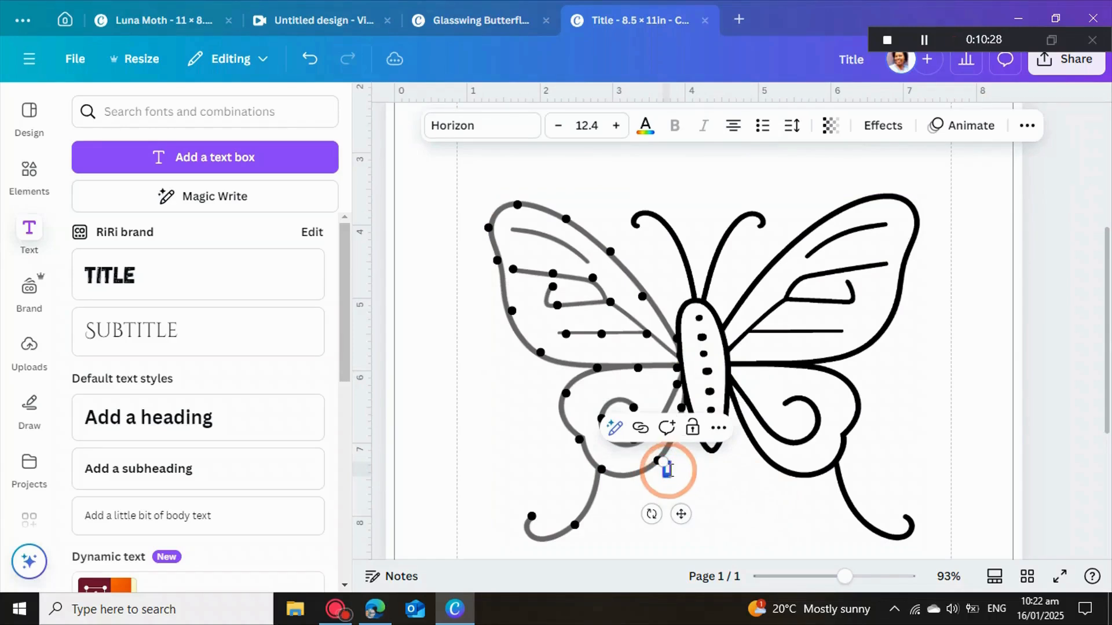
{"action": "type", "text": "2"}
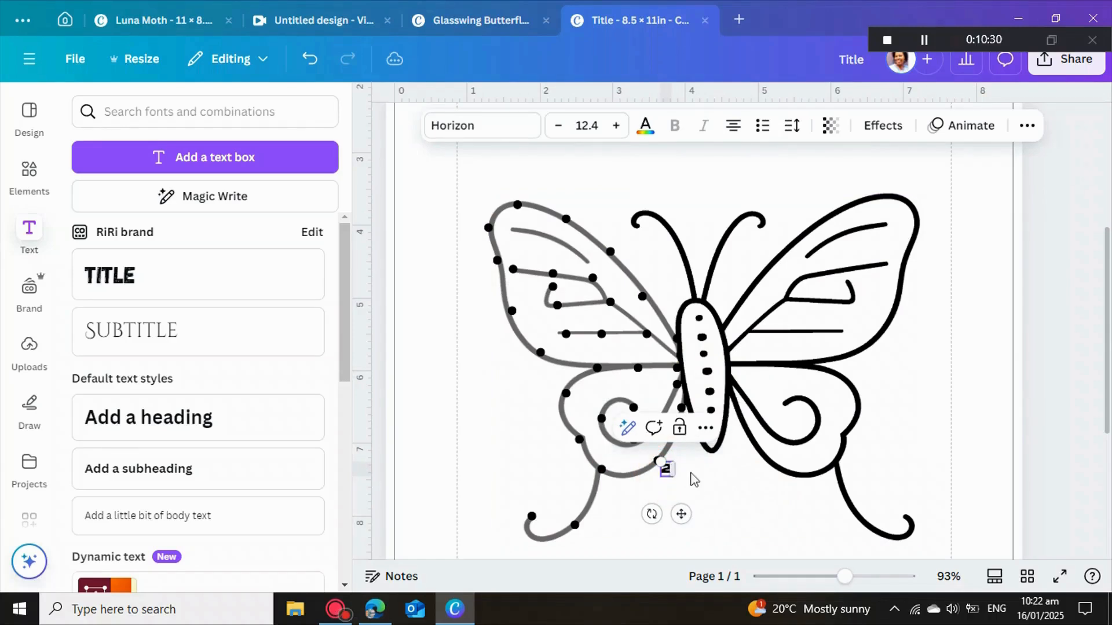
{"action": "left_click", "coordinate": [690, 470]}
Step: Duplicate the number 2, place the copy beside the dot where the left tail begins, and change it to 3
{"action": "left_click", "coordinate": [666, 468]}
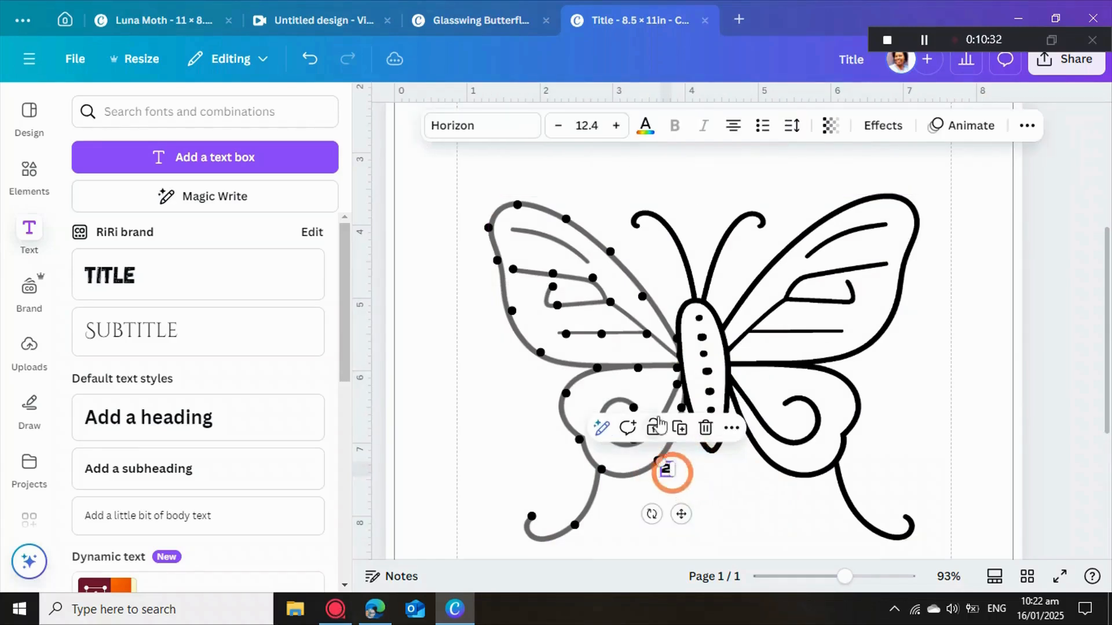
{"action": "left_click", "coordinate": [676, 428]}
{"action": "left_click", "coordinate": [712, 509]}
{"action": "left_click_drag", "start_coordinate": [679, 480], "coordinate": [609, 480]}
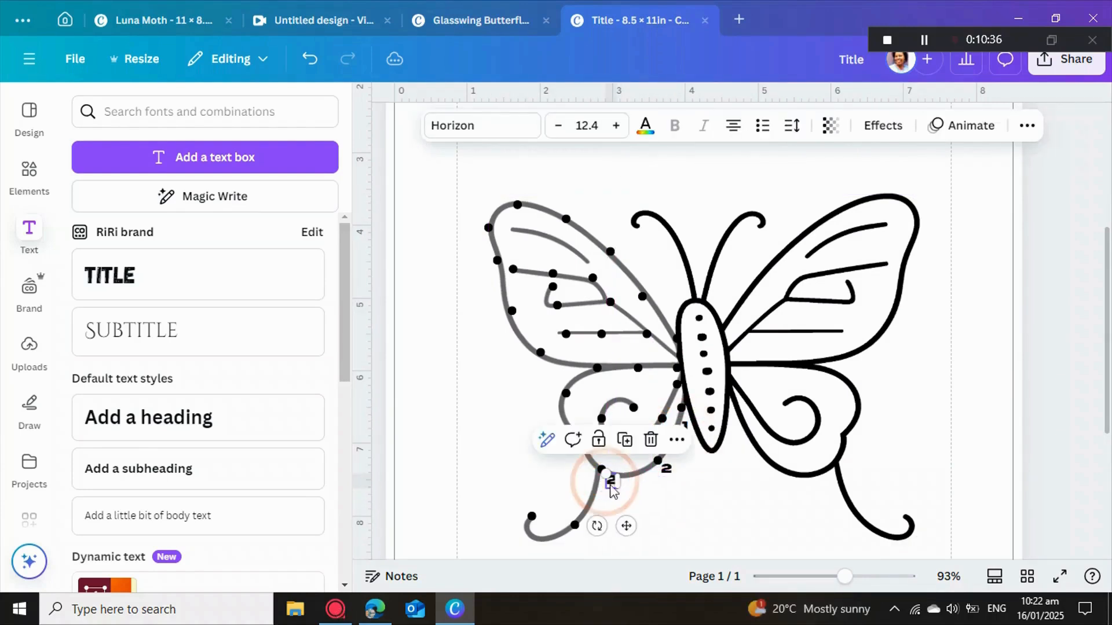
{"action": "left_click", "coordinate": [614, 480]}
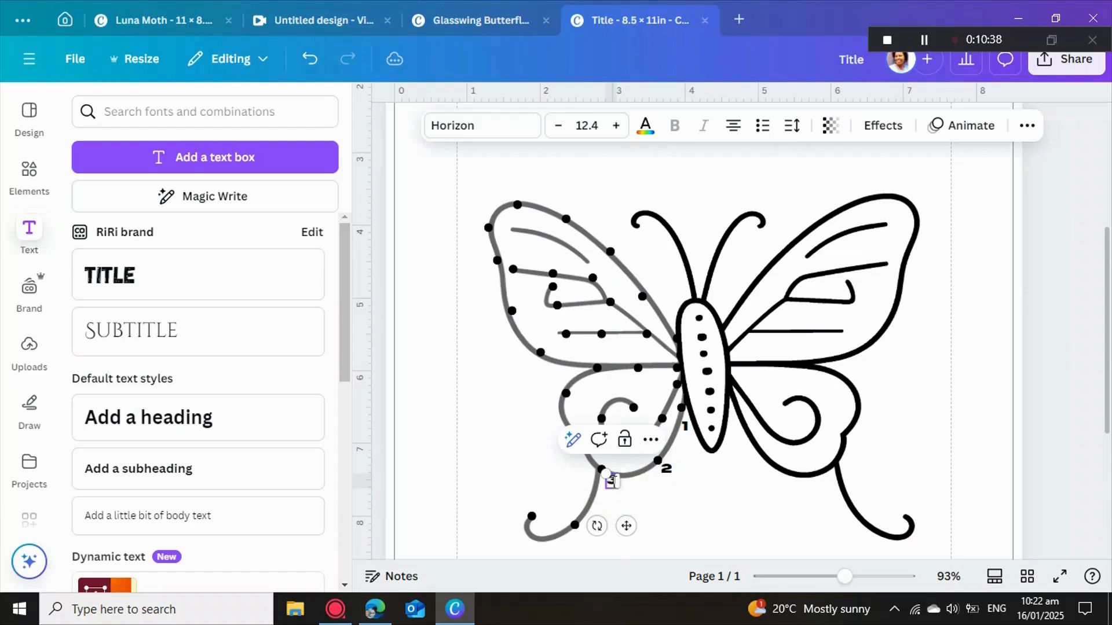
Step: Set the label at the start of the left tail to 3 and place a duplicate near the lower dot of that tail
{"action": "type", "text": "3"}
{"action": "left_click", "coordinate": [640, 503]}
{"action": "left_click", "coordinate": [611, 484]}
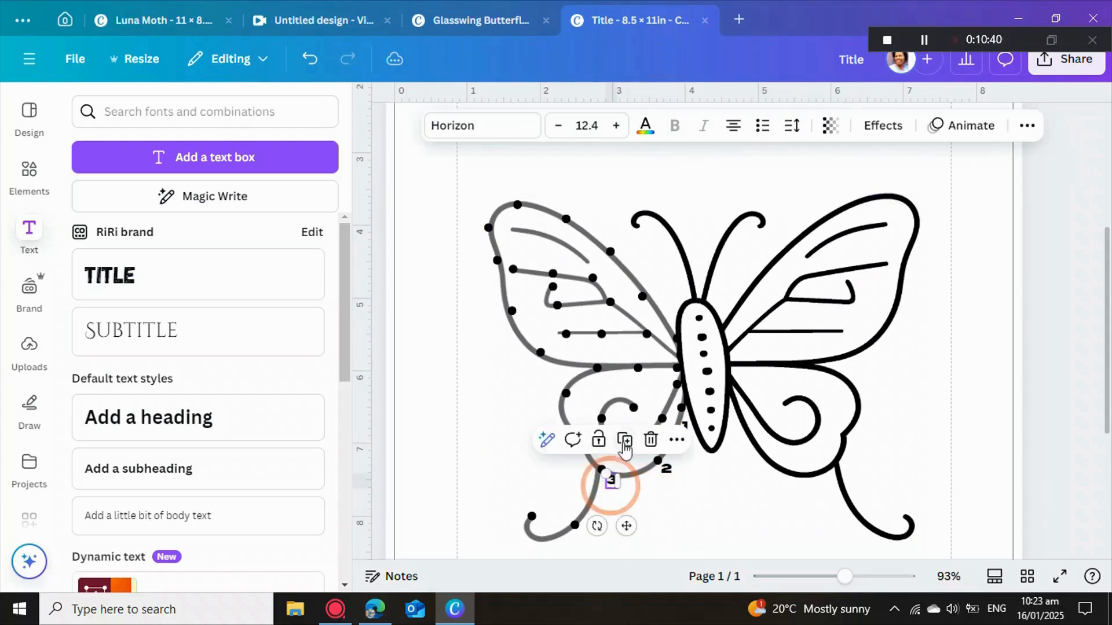
{"action": "left_click", "coordinate": [626, 442]}
{"action": "left_click", "coordinate": [648, 498]}
{"action": "left_click_drag", "start_coordinate": [624, 494], "coordinate": [581, 508]}
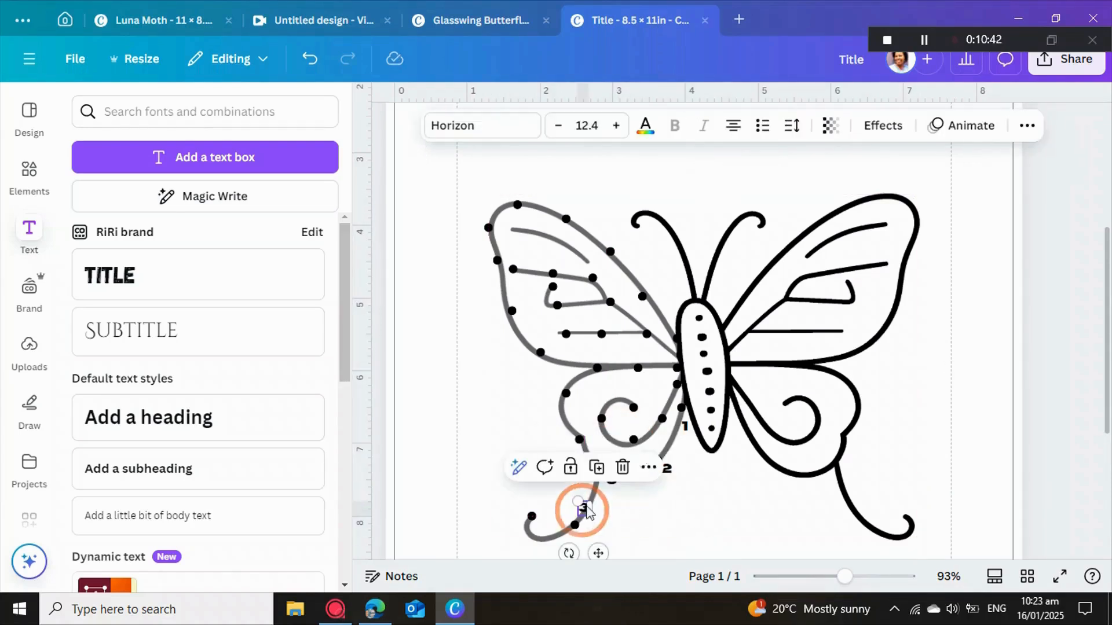
{"action": "left_click", "coordinate": [924, 40]}
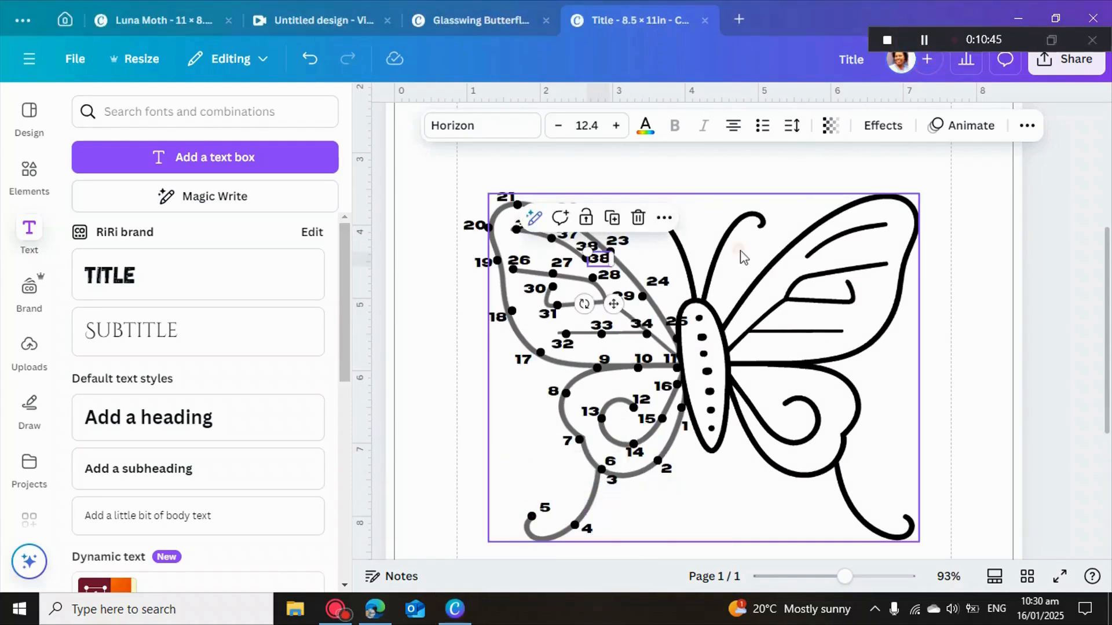
{"action": "left_click", "coordinate": [739, 244]}
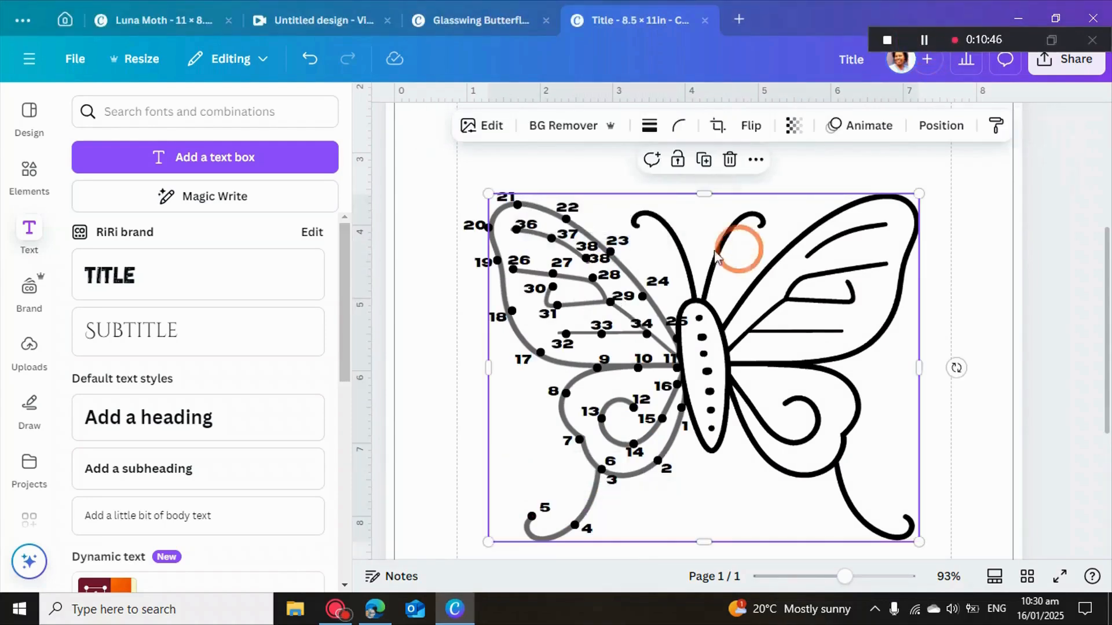
{"action": "left_click", "coordinate": [585, 250]}
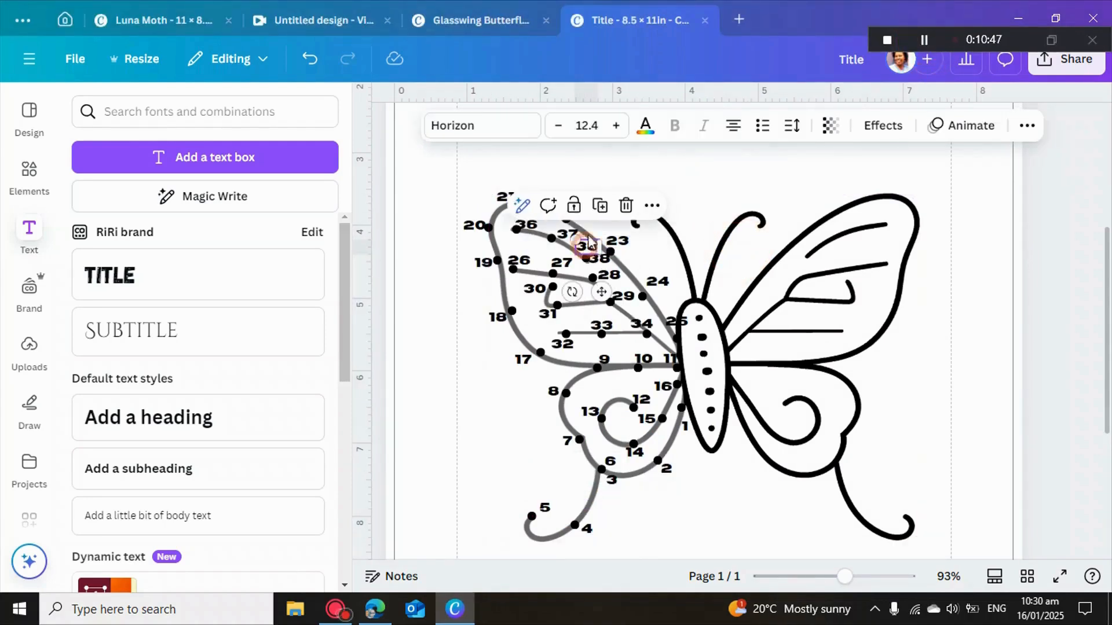
{"action": "left_click", "coordinate": [603, 204]}
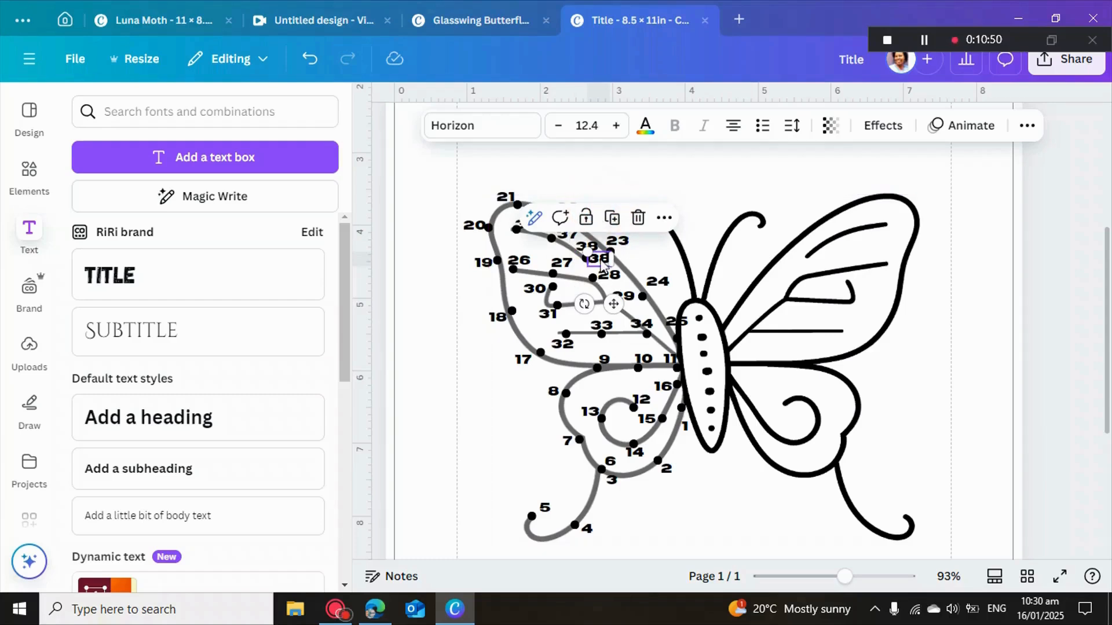
{"action": "left_click", "coordinate": [688, 222]}
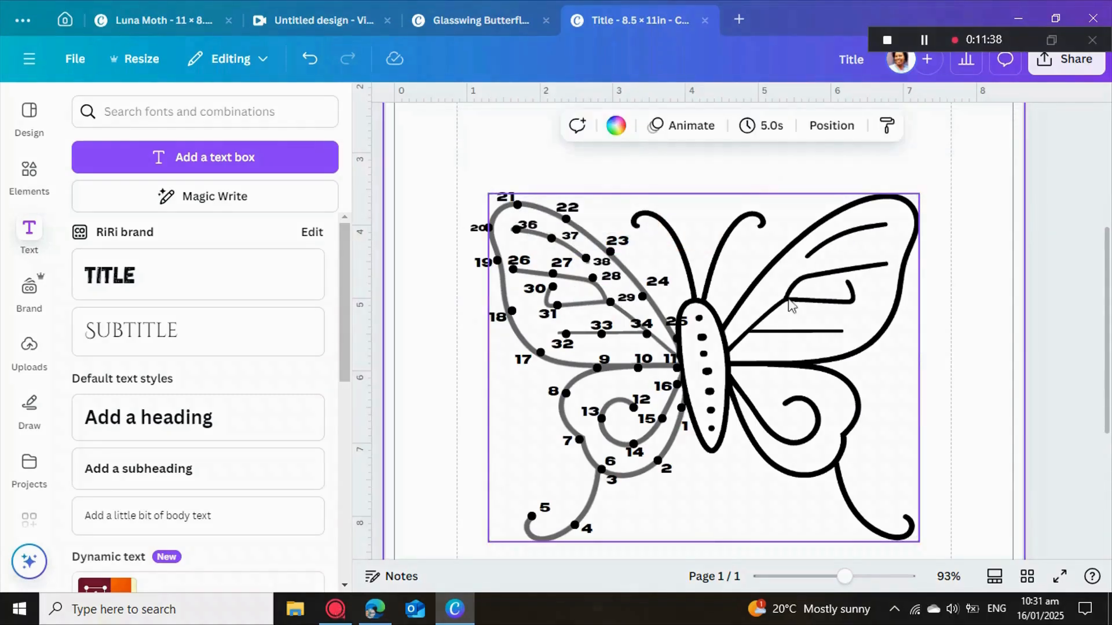
{"action": "left_click", "coordinate": [471, 189]}
{"action": "left_click", "coordinate": [1056, 343]}
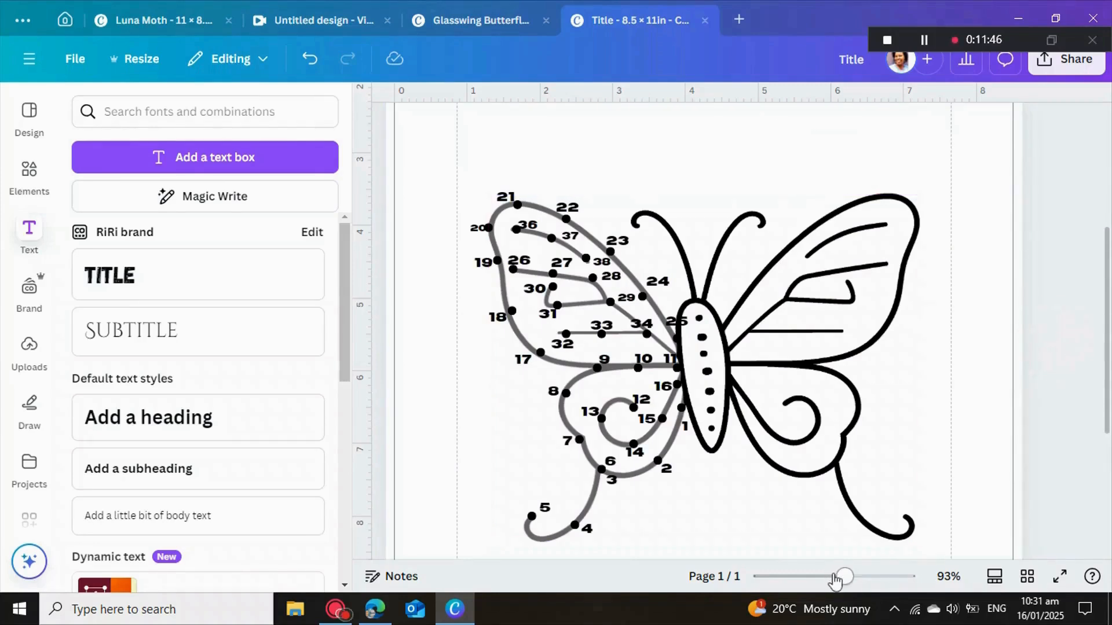
Step: Delete the full butterfly image with the faded left wings from beneath the dots, numbers and half butterfly
{"action": "left_click_drag", "start_coordinate": [840, 578], "coordinate": [816, 581]}
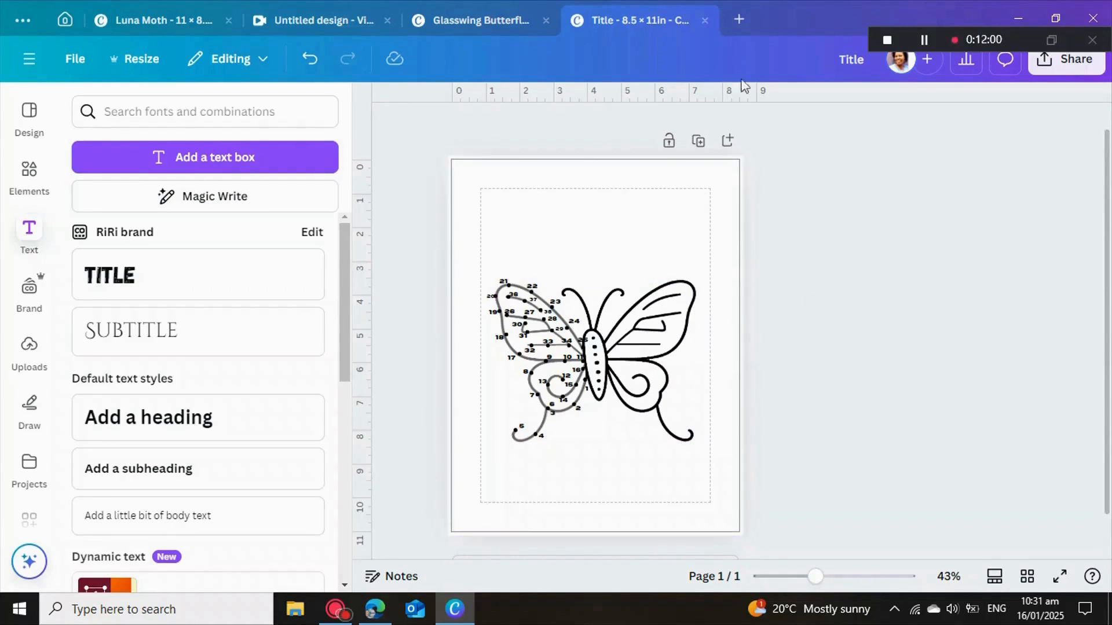
{"action": "left_click", "coordinate": [673, 252]}
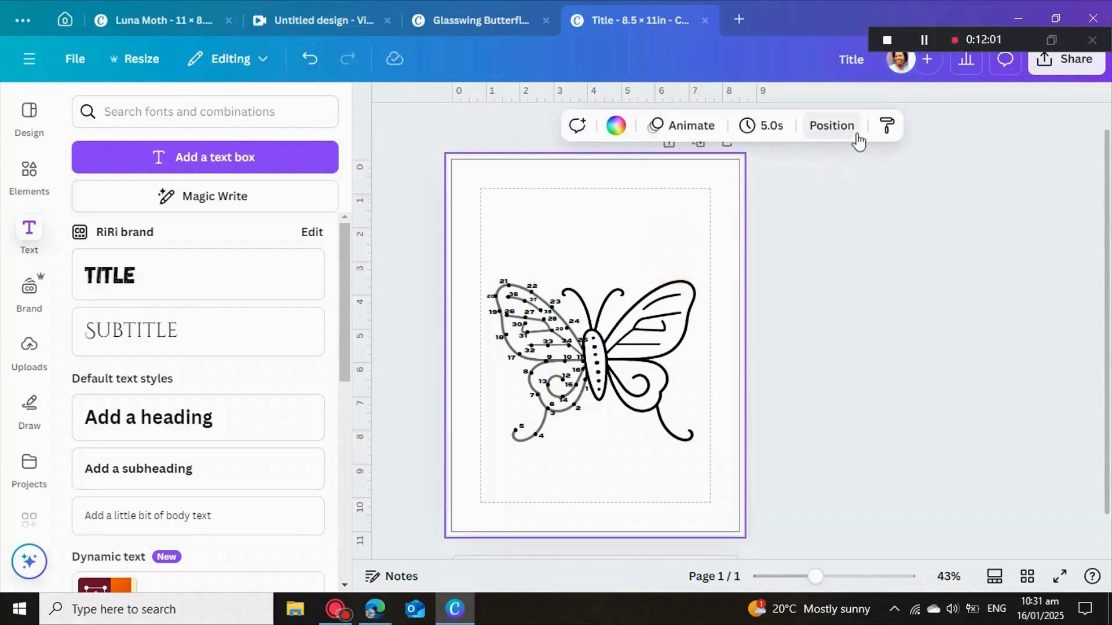
{"action": "left_click", "coordinate": [858, 132]}
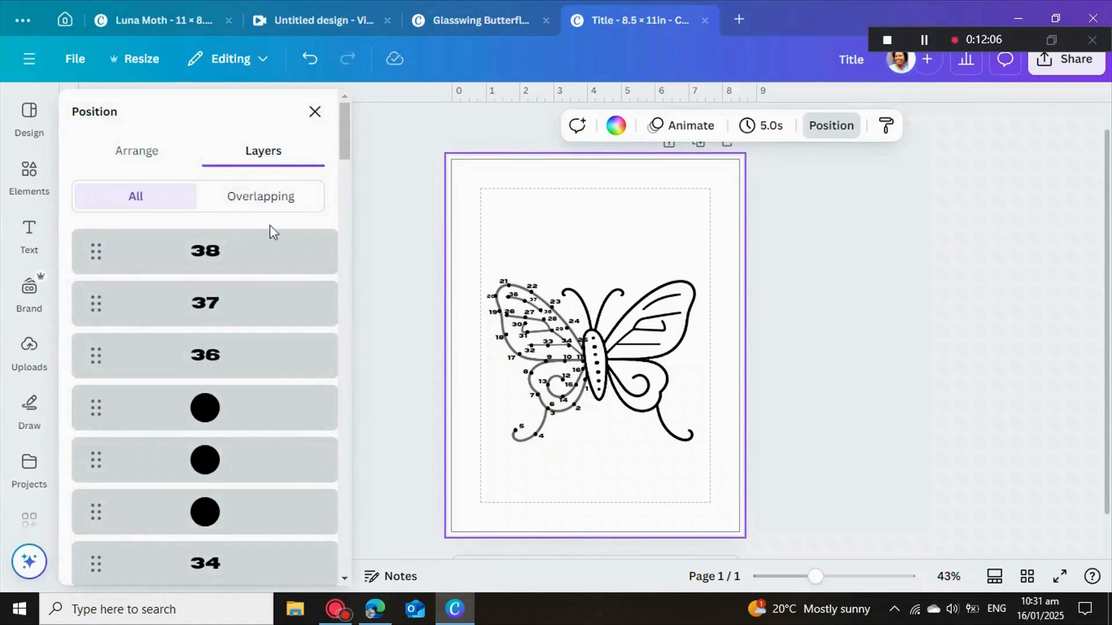
{"action": "scroll", "coordinate": [273, 231], "scroll_direction": "down", "scroll_amount": 15}
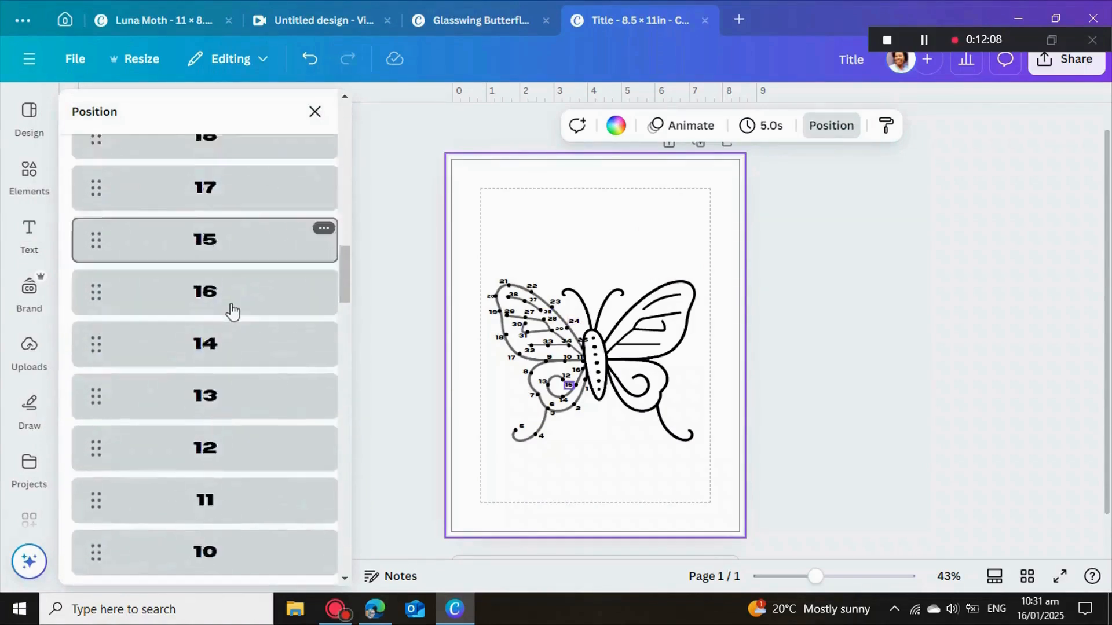
{"action": "scroll", "coordinate": [233, 311], "scroll_direction": "down", "scroll_amount": 20}
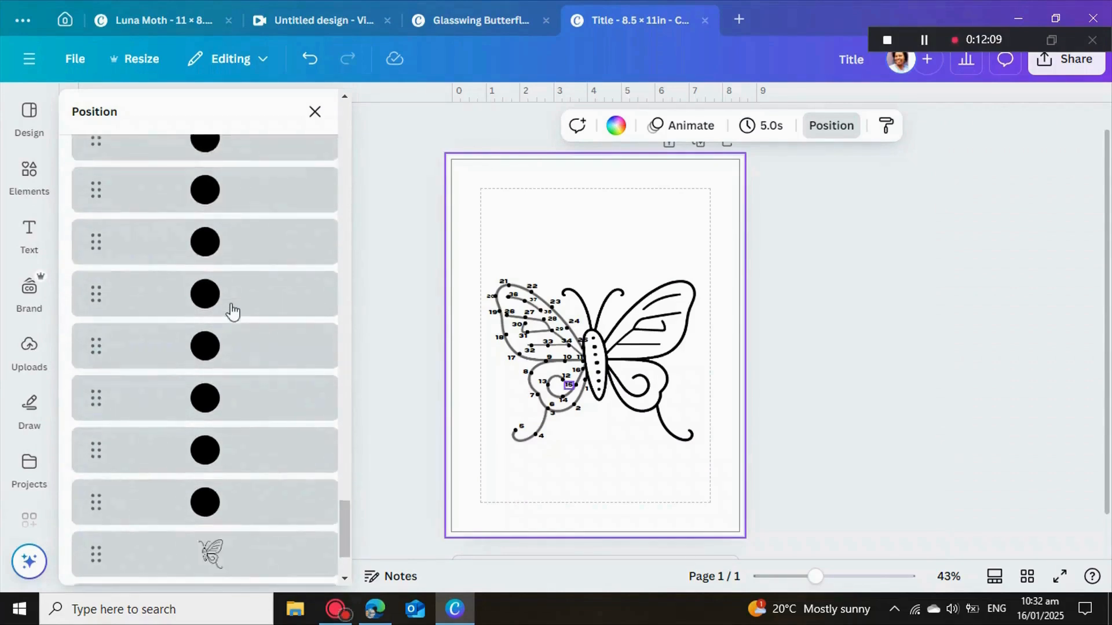
{"action": "scroll", "coordinate": [226, 315], "scroll_direction": "down", "scroll_amount": 3}
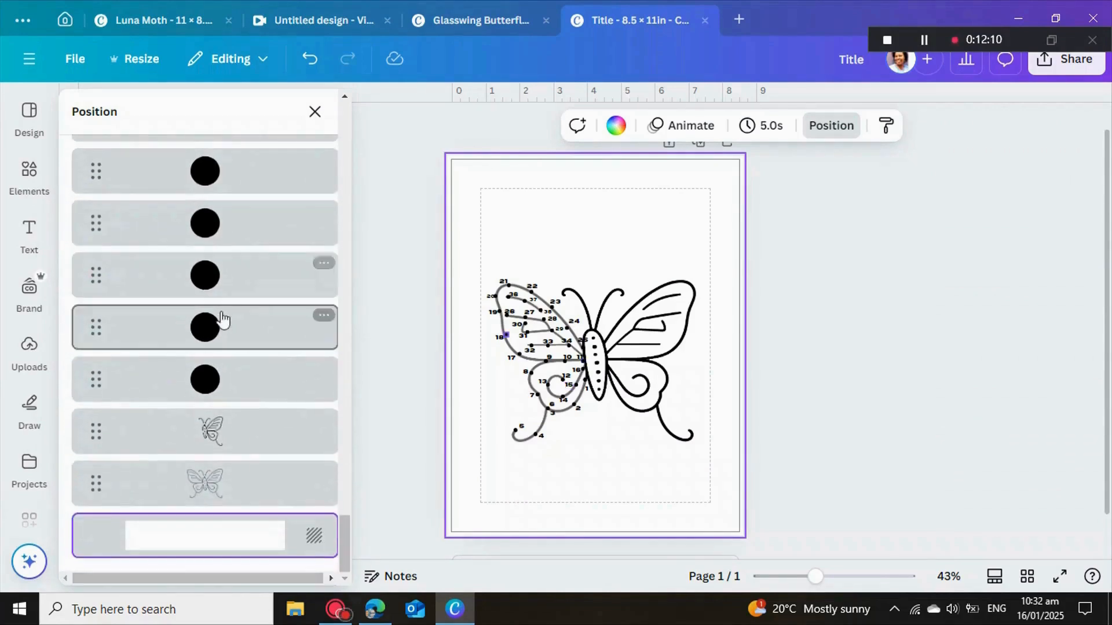
{"action": "left_click", "coordinate": [188, 488]}
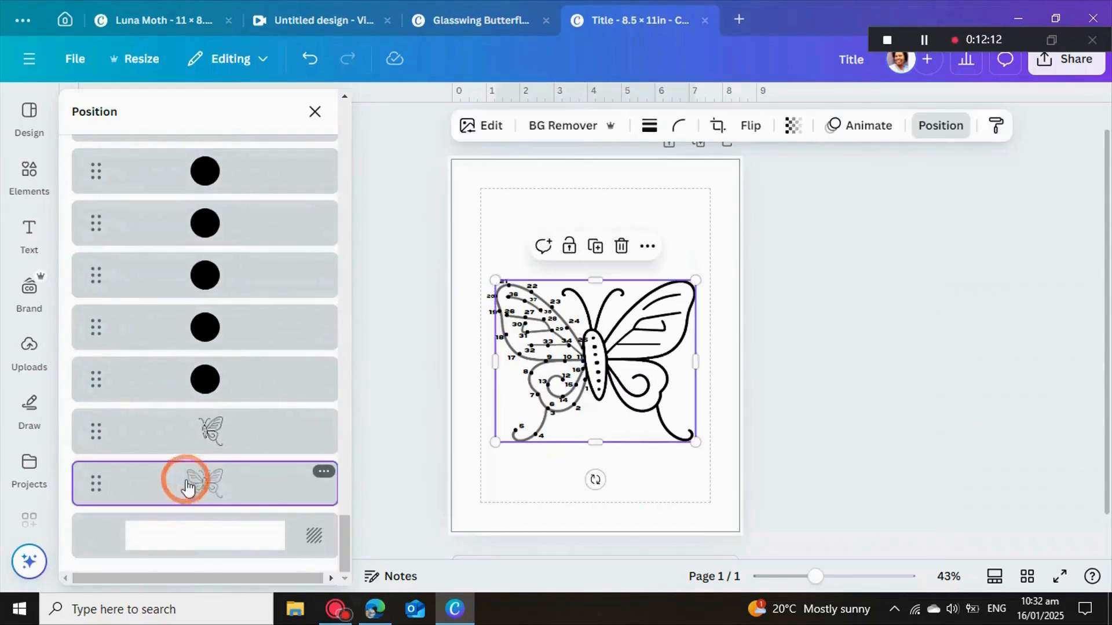
{"action": "left_click", "coordinate": [622, 246]}
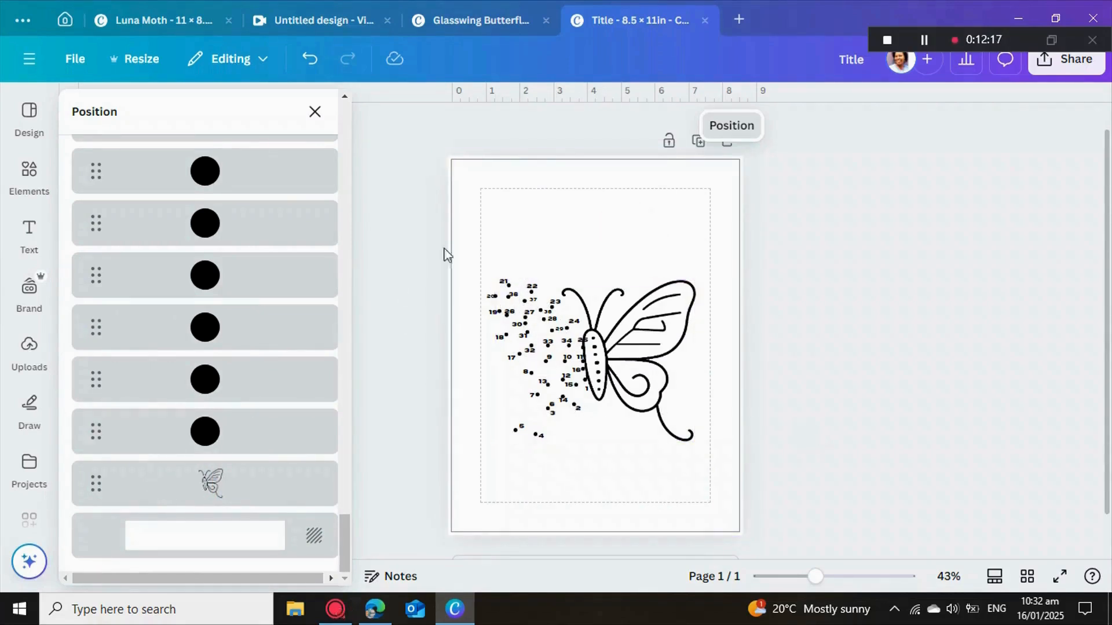
Step: Group the half butterfly with all its dots and numbers, and centre the group horizontally on the page
{"action": "left_click_drag", "start_coordinate": [709, 241], "coordinate": [472, 480]}
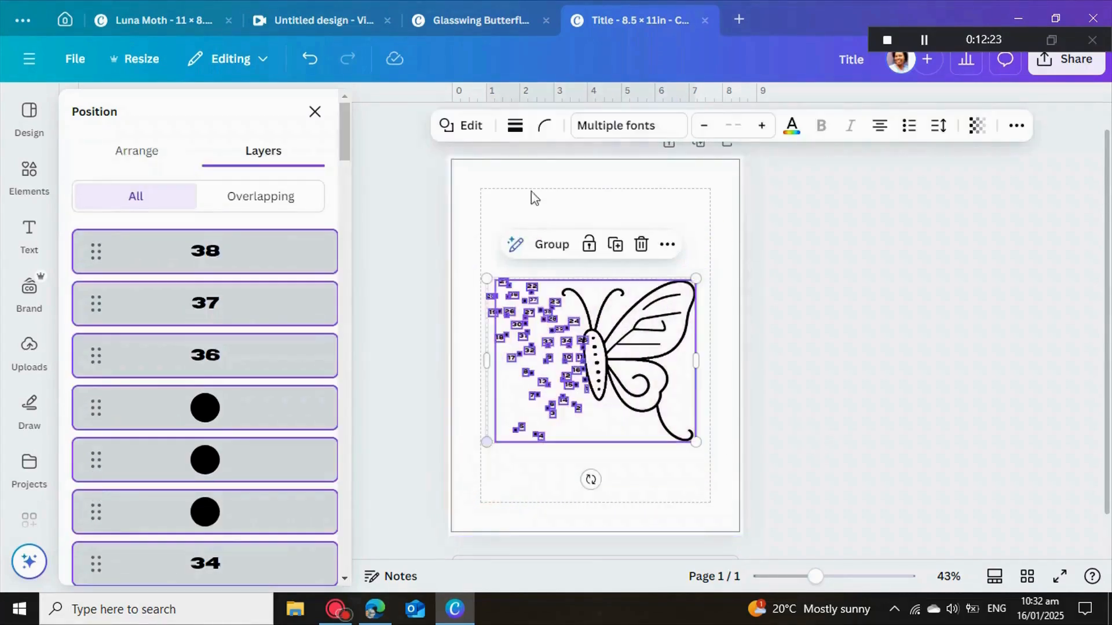
{"action": "left_click", "coordinate": [558, 247]}
{"action": "left_click", "coordinate": [884, 354]}
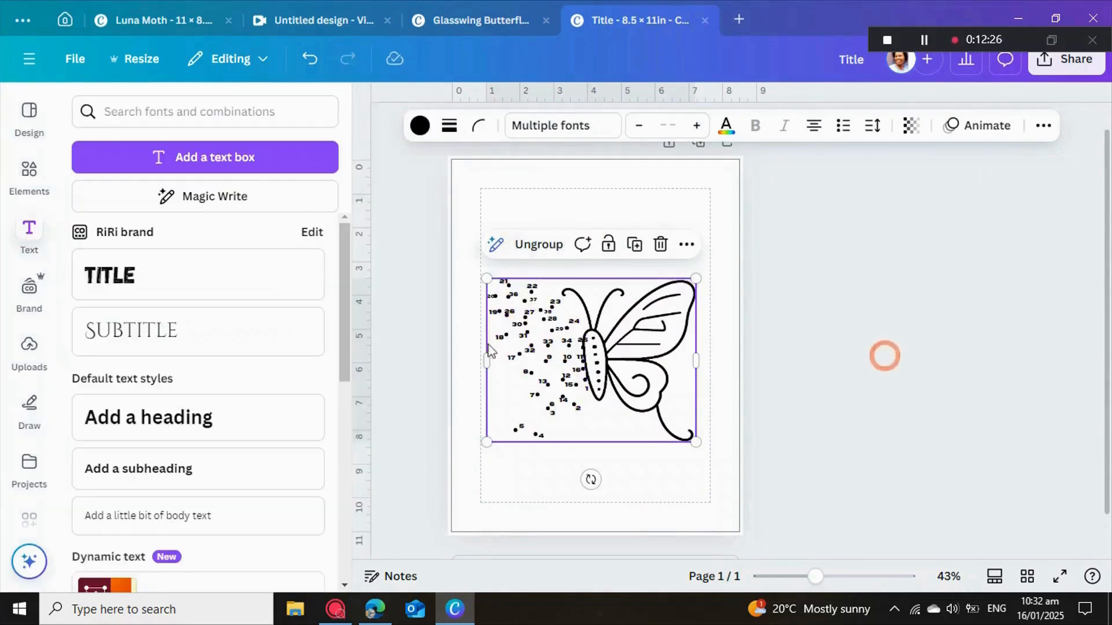
{"action": "left_click_drag", "start_coordinate": [630, 304], "coordinate": [634, 360]}
{"action": "left_click", "coordinate": [608, 362]}
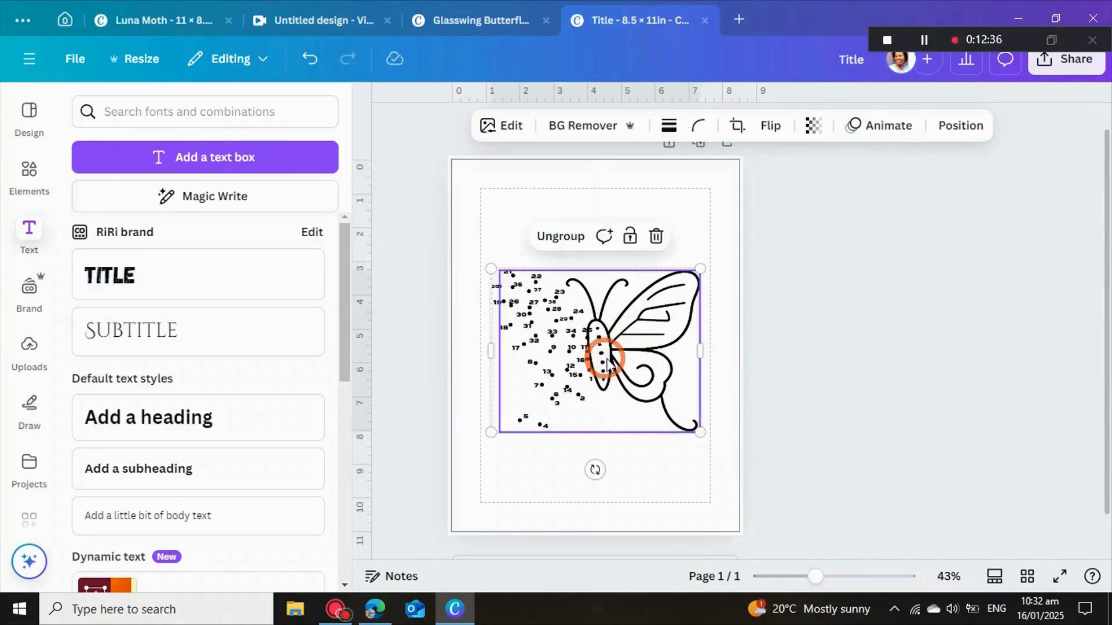